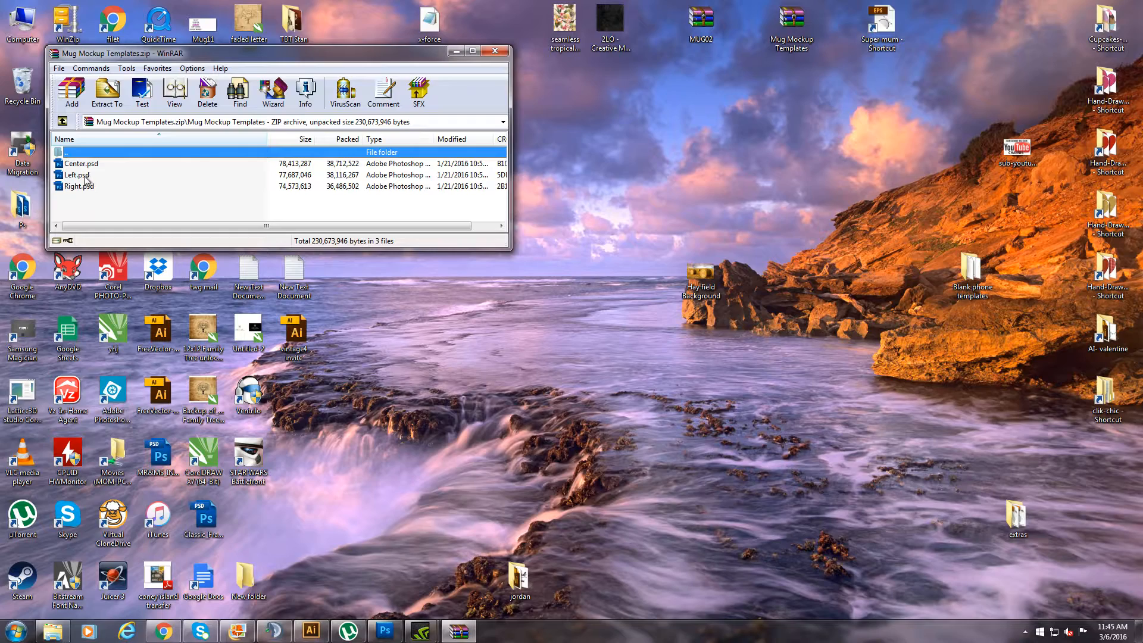
Open Right.psd from the Mug Mockup Templates archive, keeping its layers, and open the CUP DESIGN smart object's contents
double_click(88, 187)
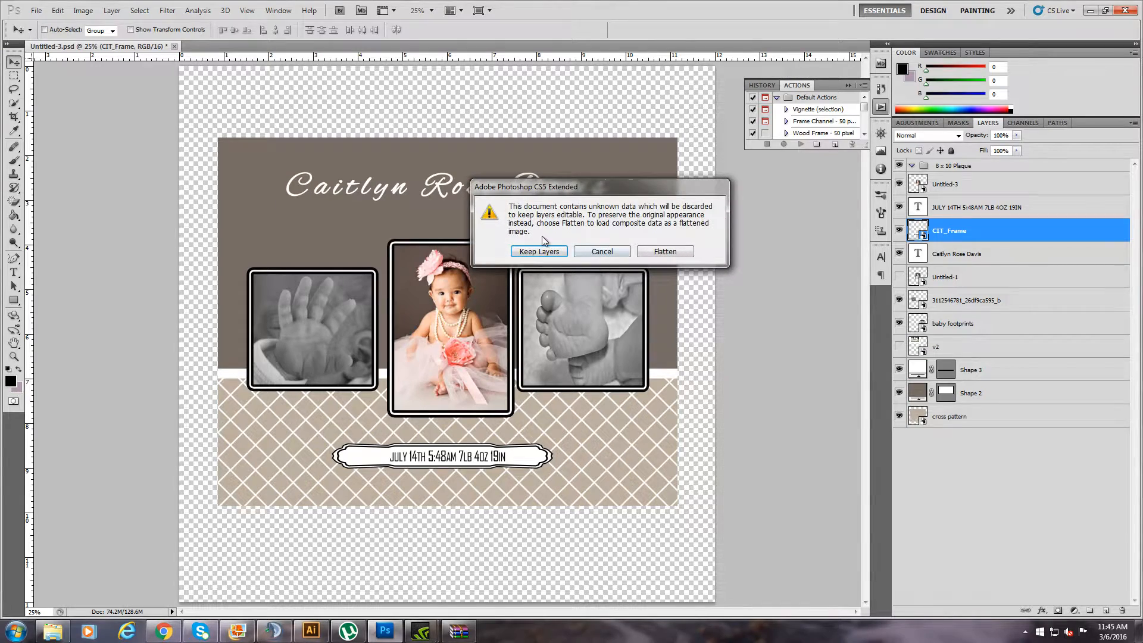
click(549, 253)
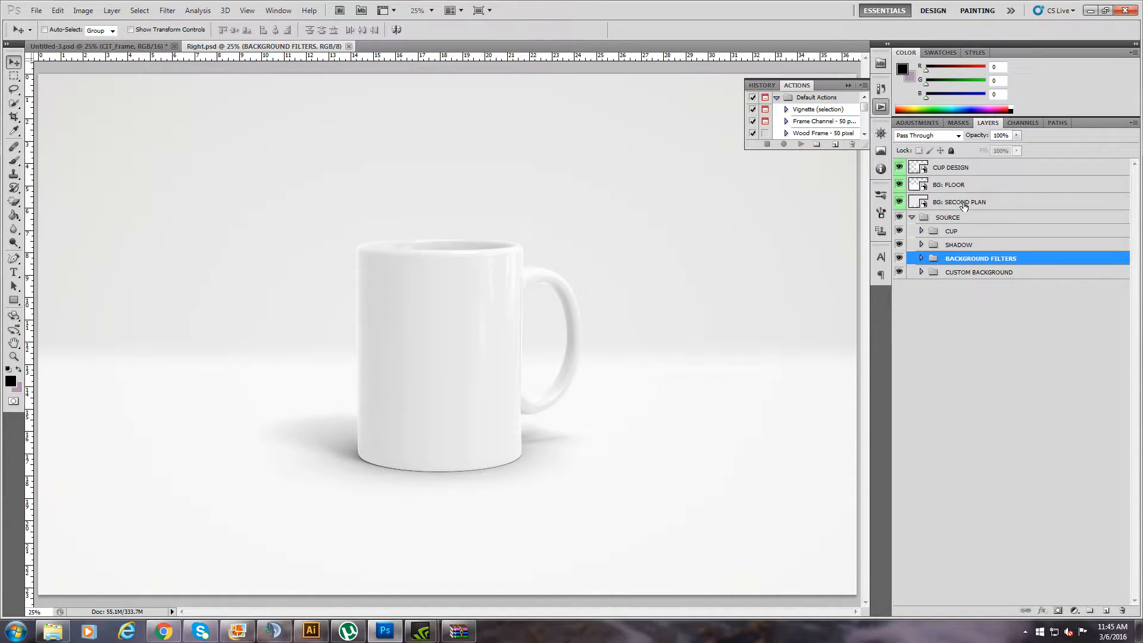
double_click(924, 170)
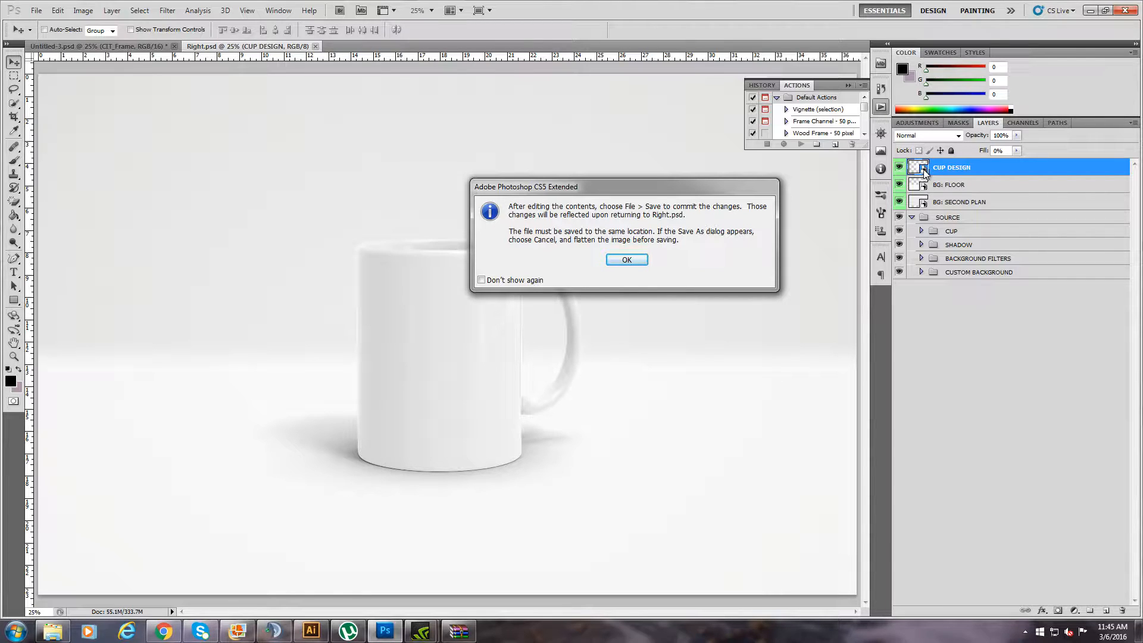
click(627, 260)
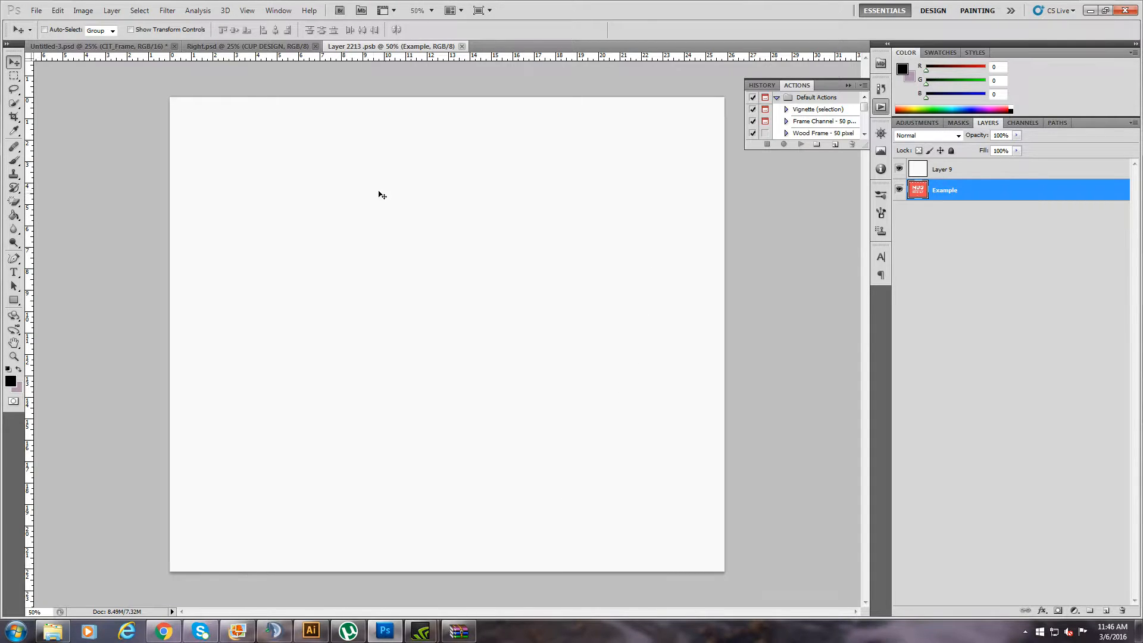
click(33, 11)
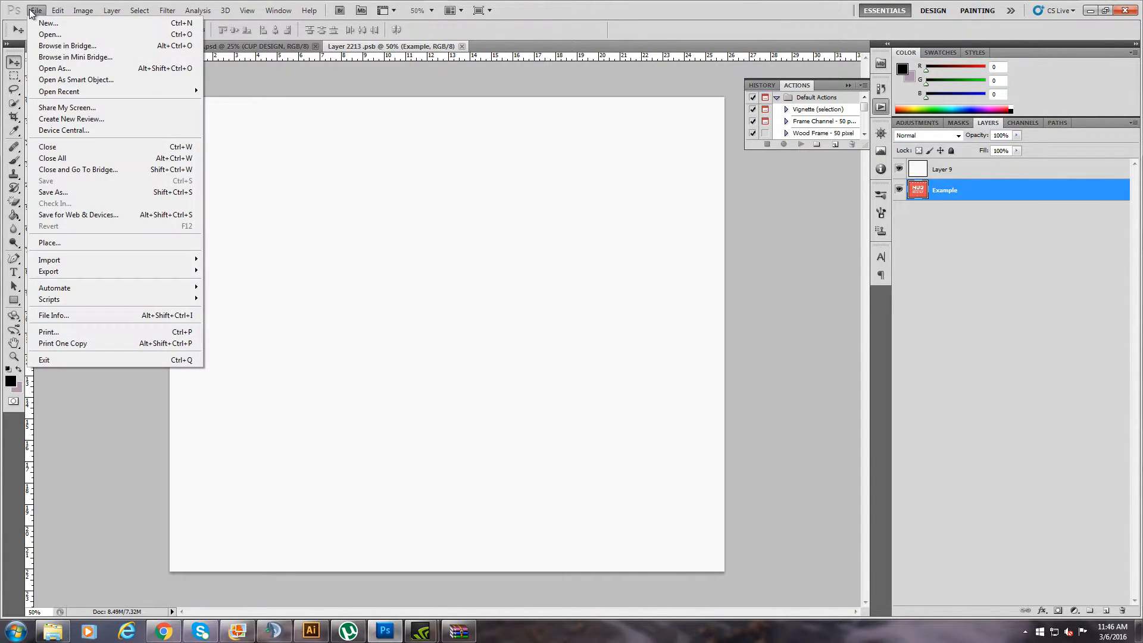
click(81, 244)
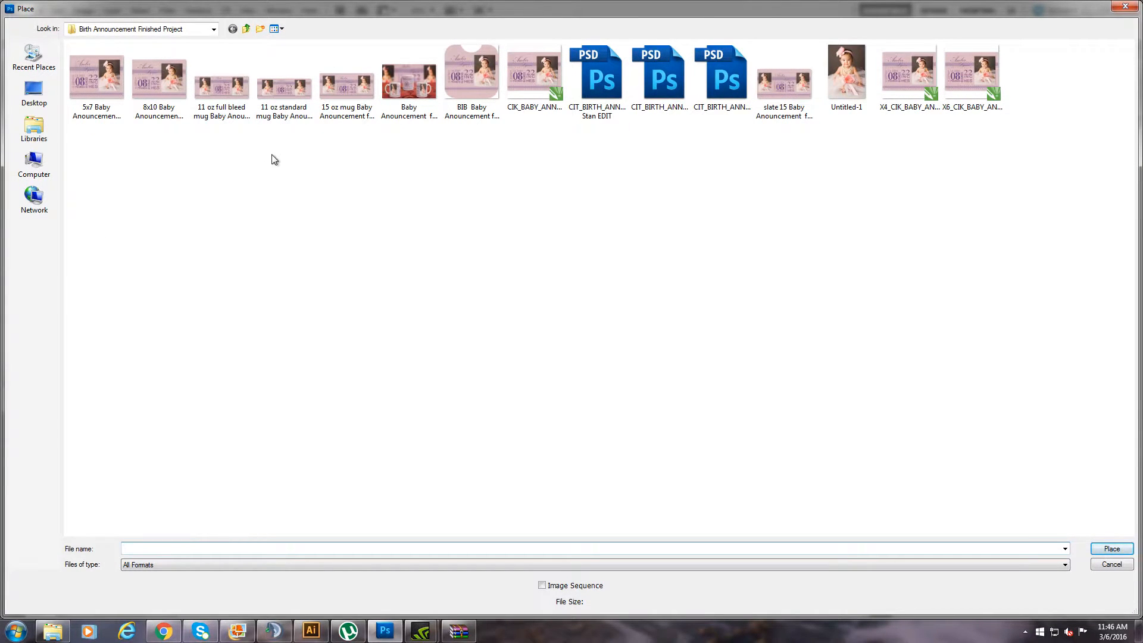
double_click(280, 98)
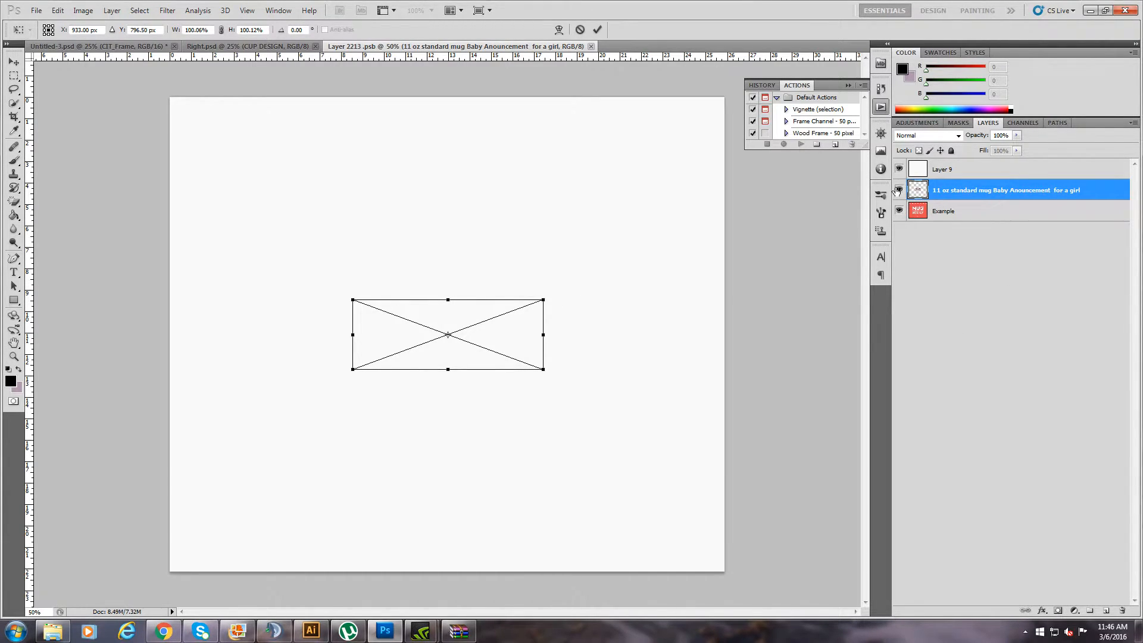
click(580, 29)
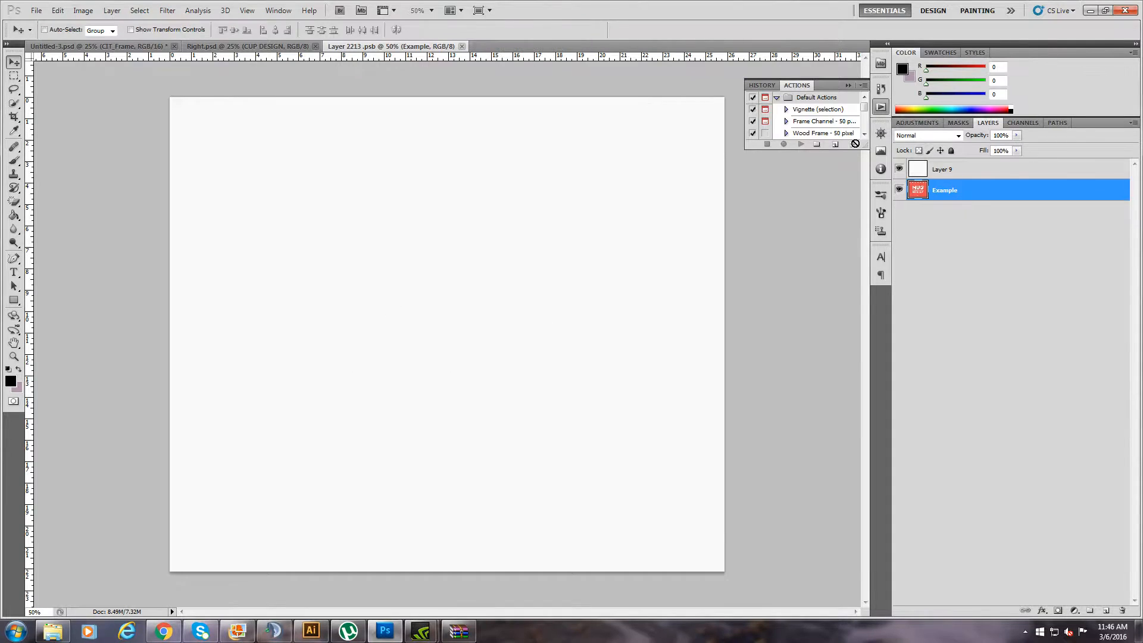
Hide the Example layer and place the "11 oz standard mug Baby Anouncement for a girl" image above Layer 9
click(970, 172)
click(899, 190)
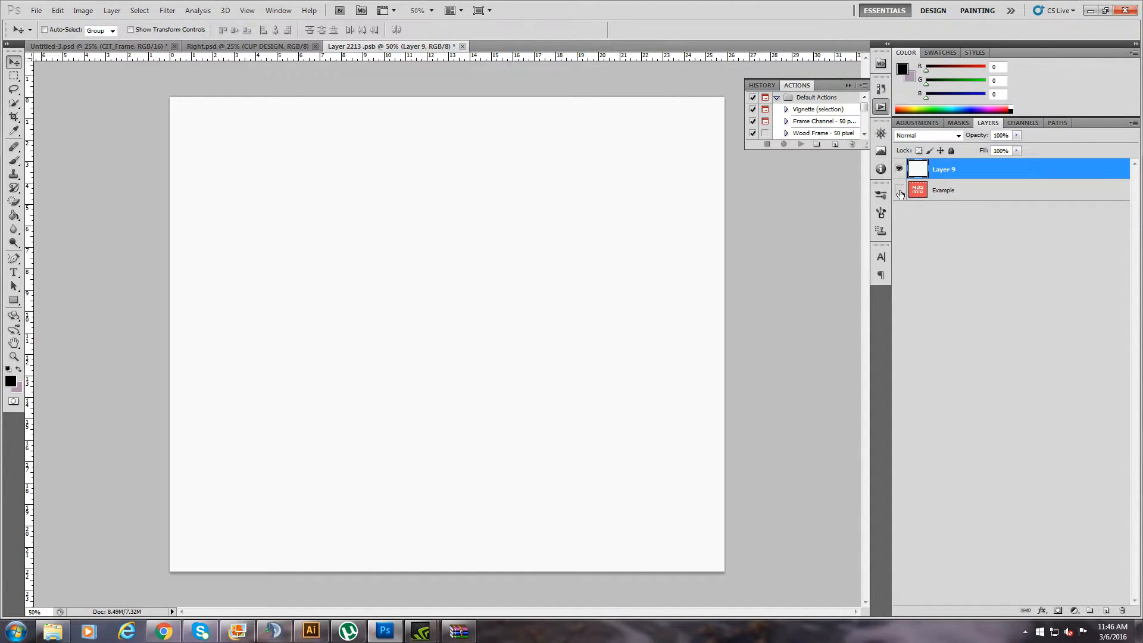
click(36, 10)
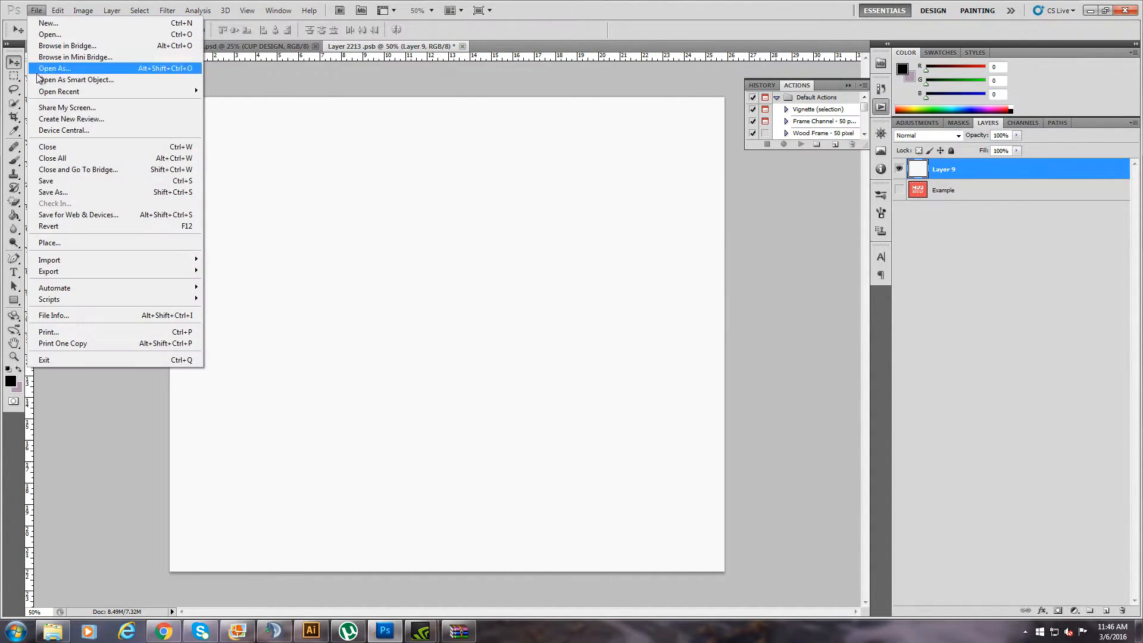
click(50, 243)
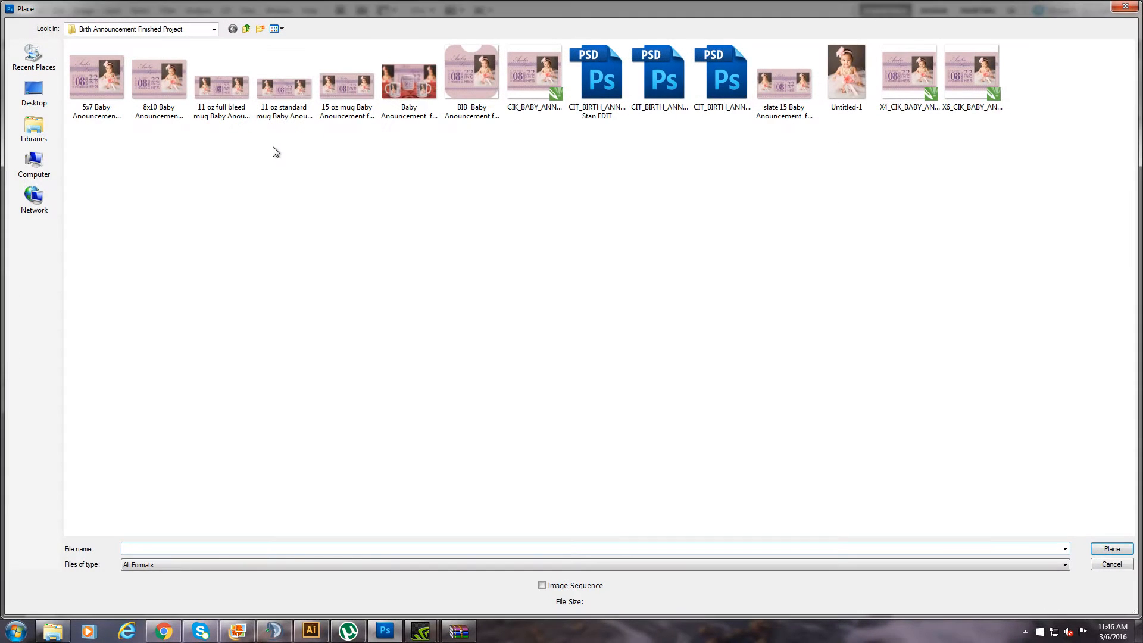
double_click(277, 112)
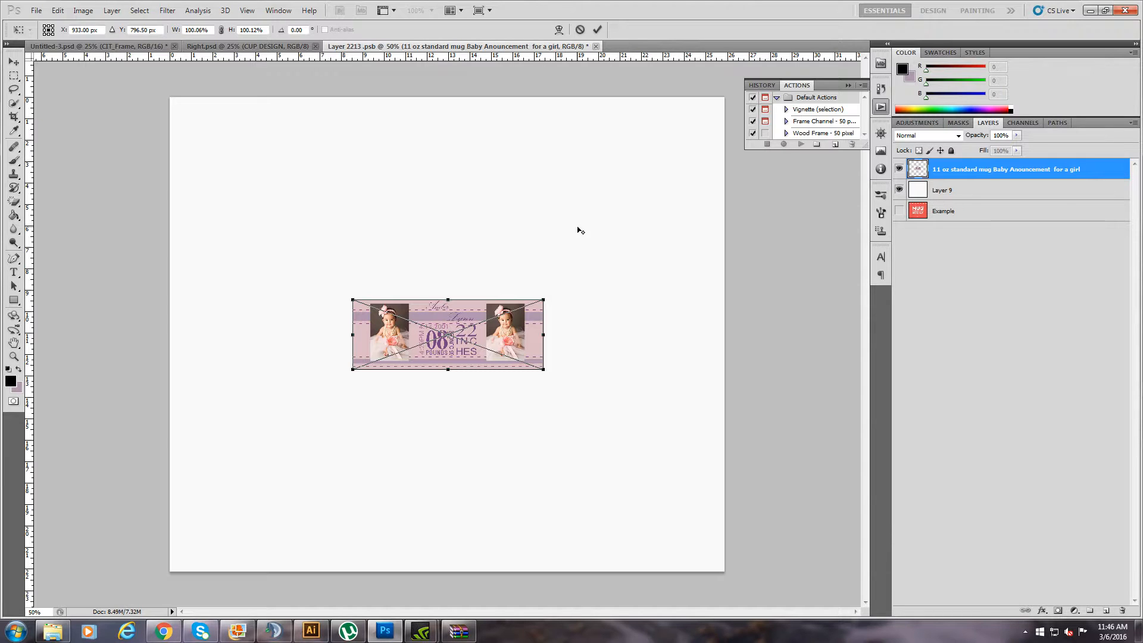
Enlarge the placed design to about 681% and shift it left so the right-hand baby photo sits on the canvas
drag(547, 296, 1061, 1)
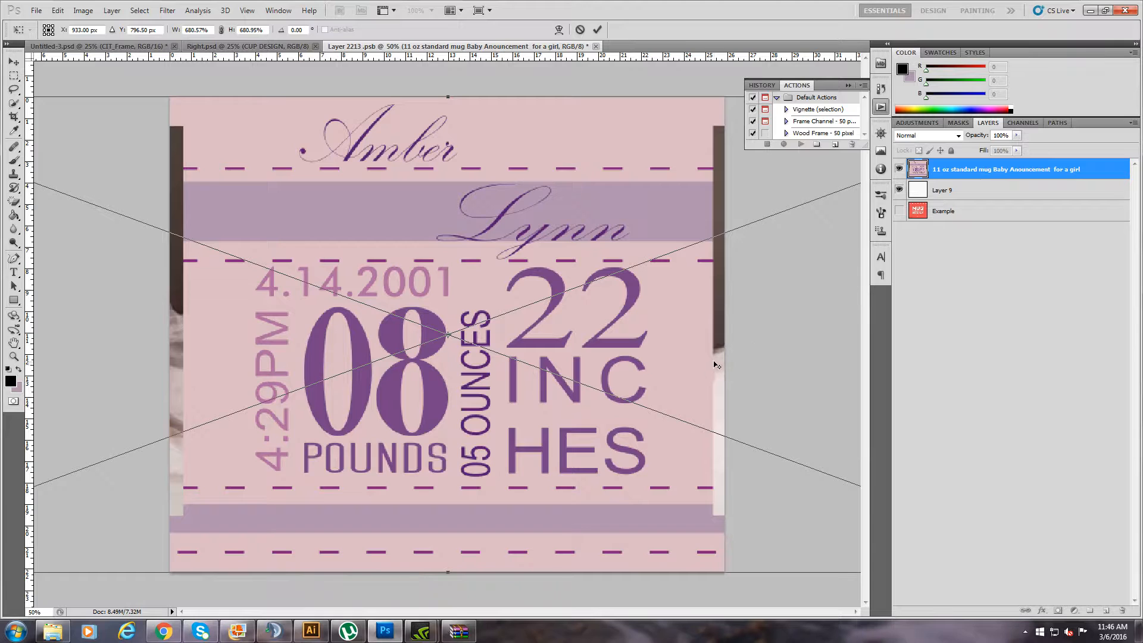
drag(789, 337, 415, 335)
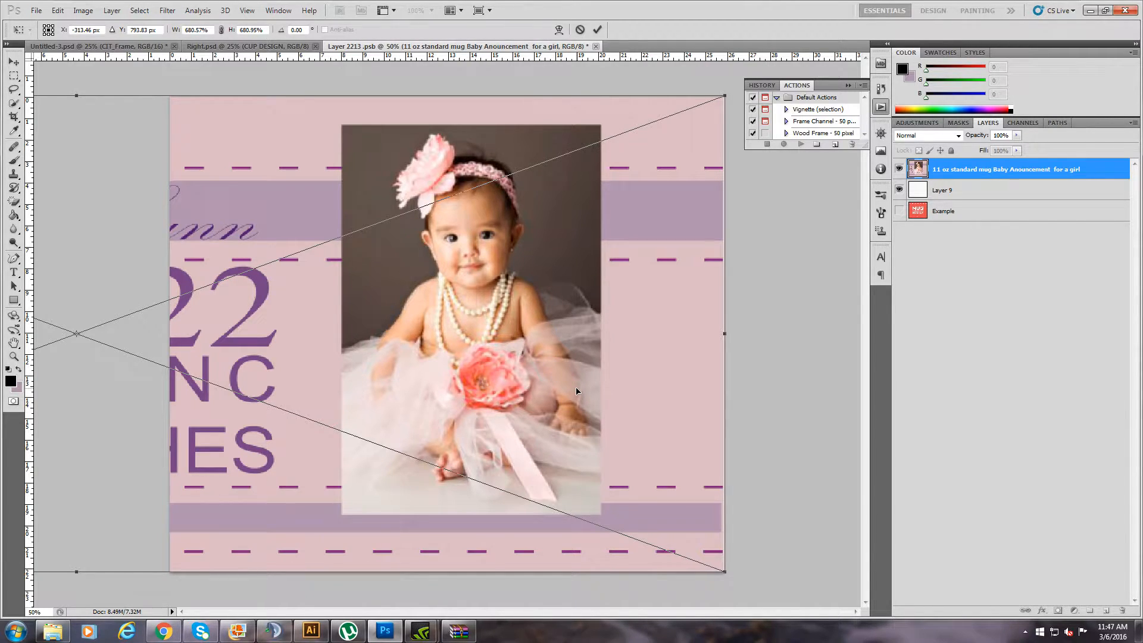
drag(576, 391, 474, 395)
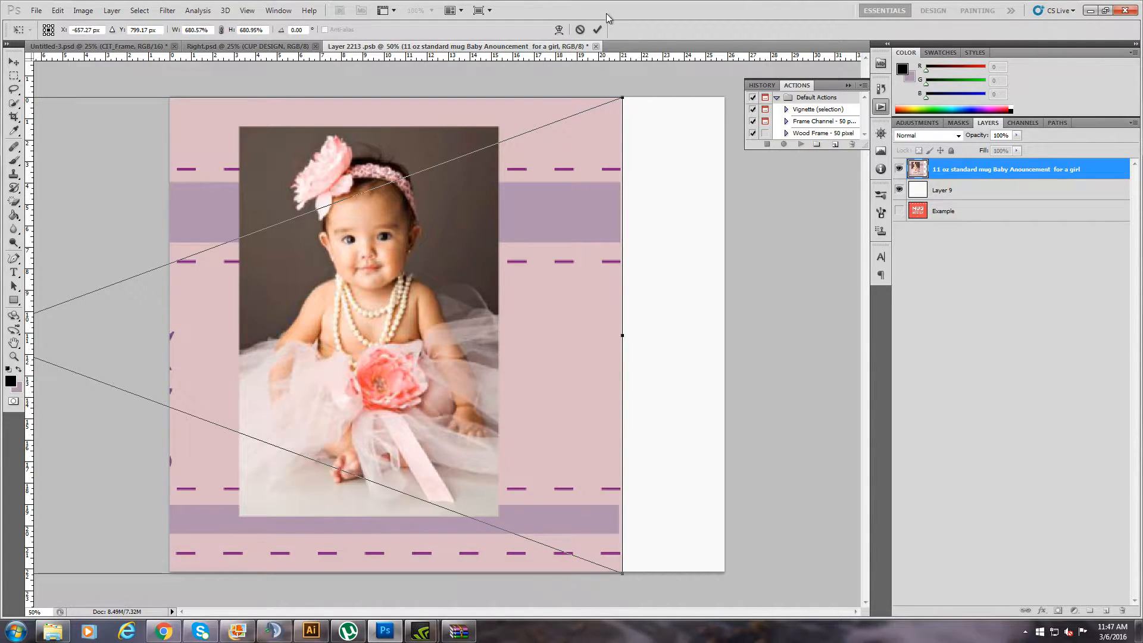
click(595, 36)
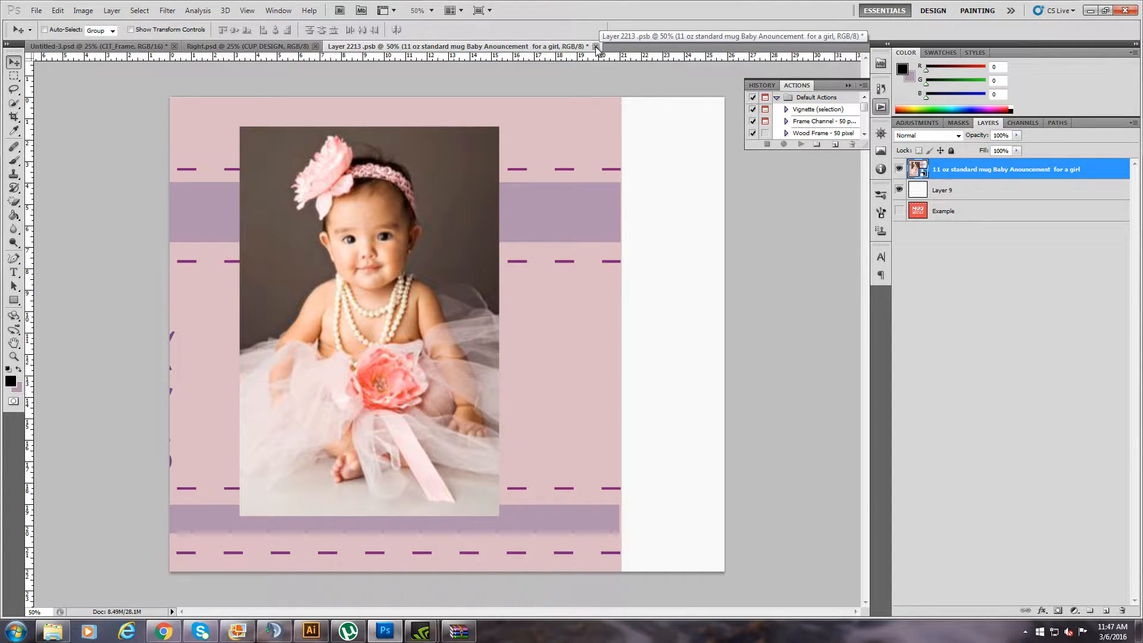
Save and close the cup design contents to update the mug mockup
click(596, 47)
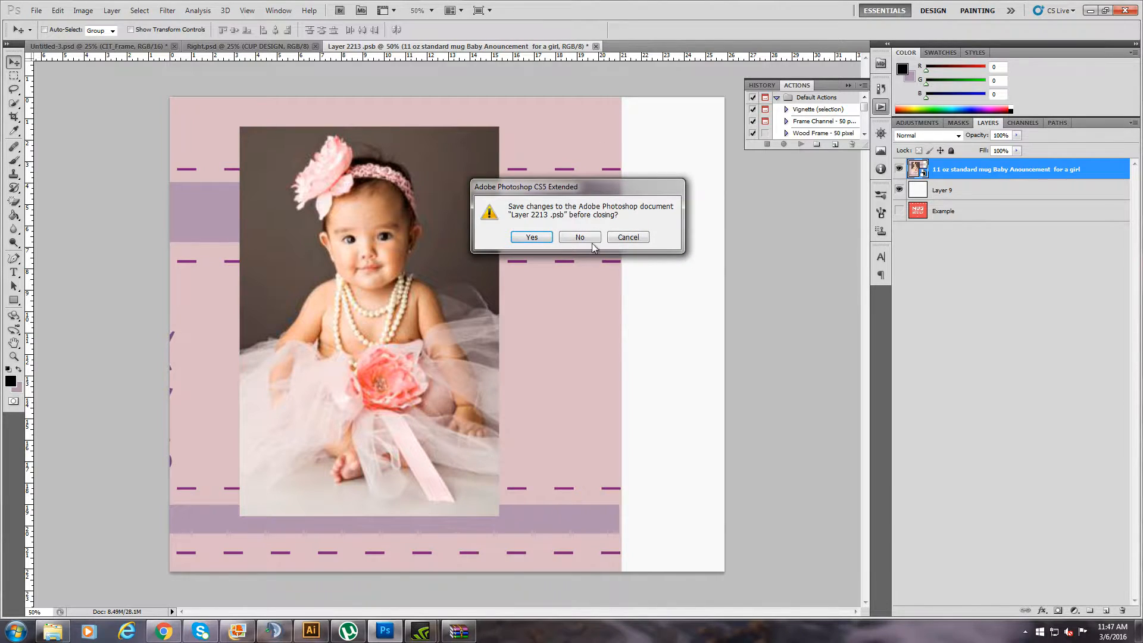
click(541, 237)
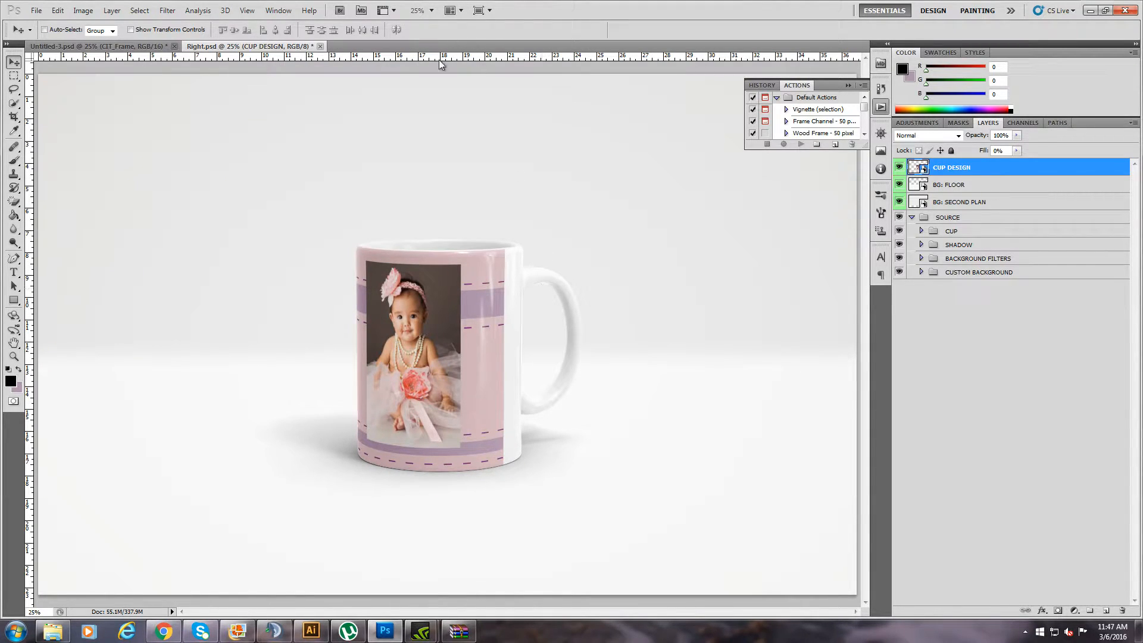
Reopen the CUP DESIGN contents, shift the design about 168 px to the right, and save it back to the mockup
double_click(924, 169)
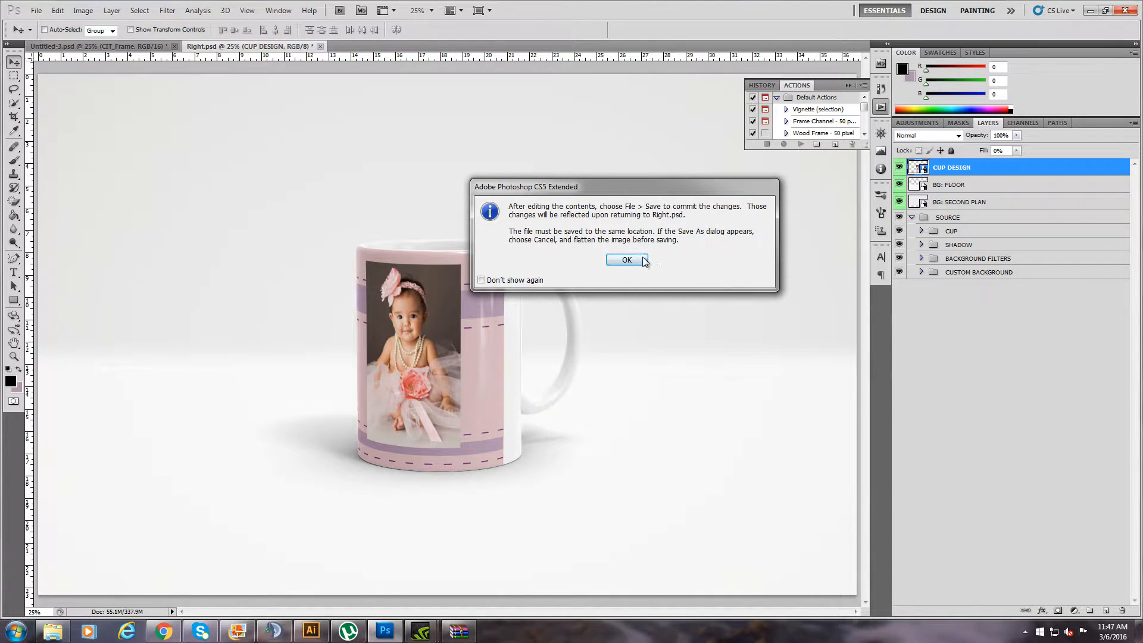
click(626, 260)
drag(492, 323, 535, 320)
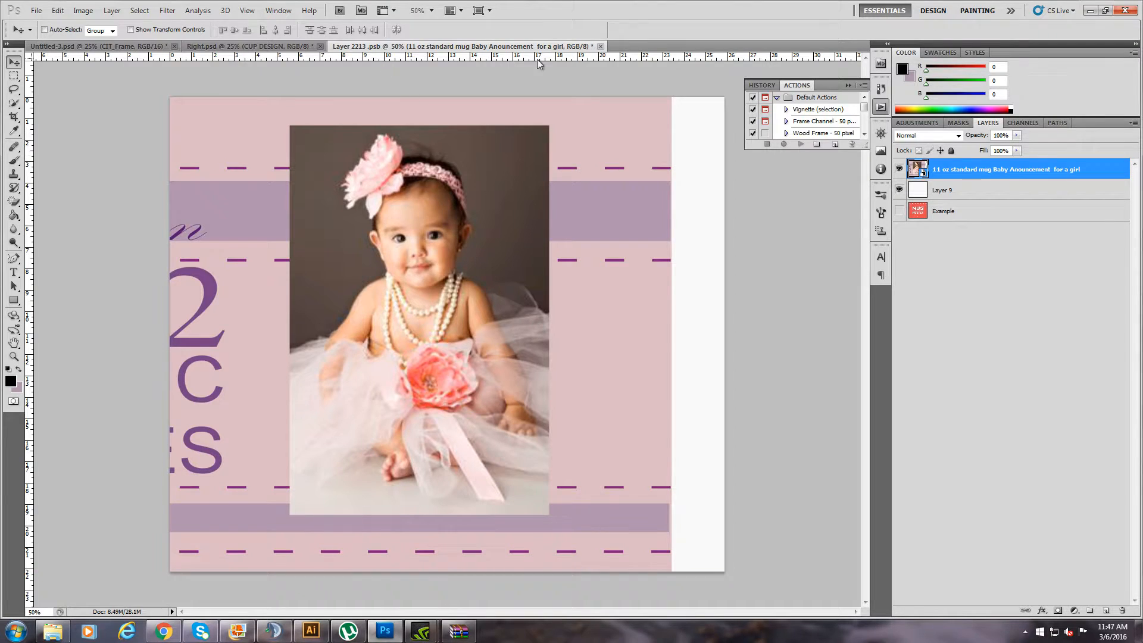
click(601, 48)
click(533, 240)
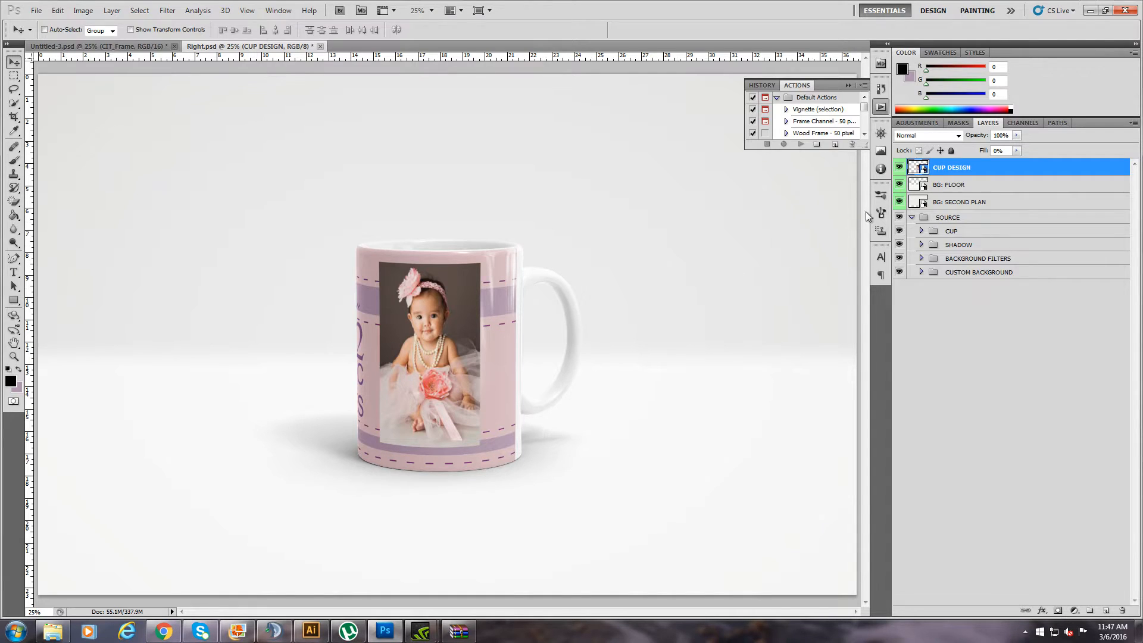
Open the CUP DESIGN contents again and scale the baby announcement design down proportionally to about 594.55%
double_click(922, 170)
click(645, 259)
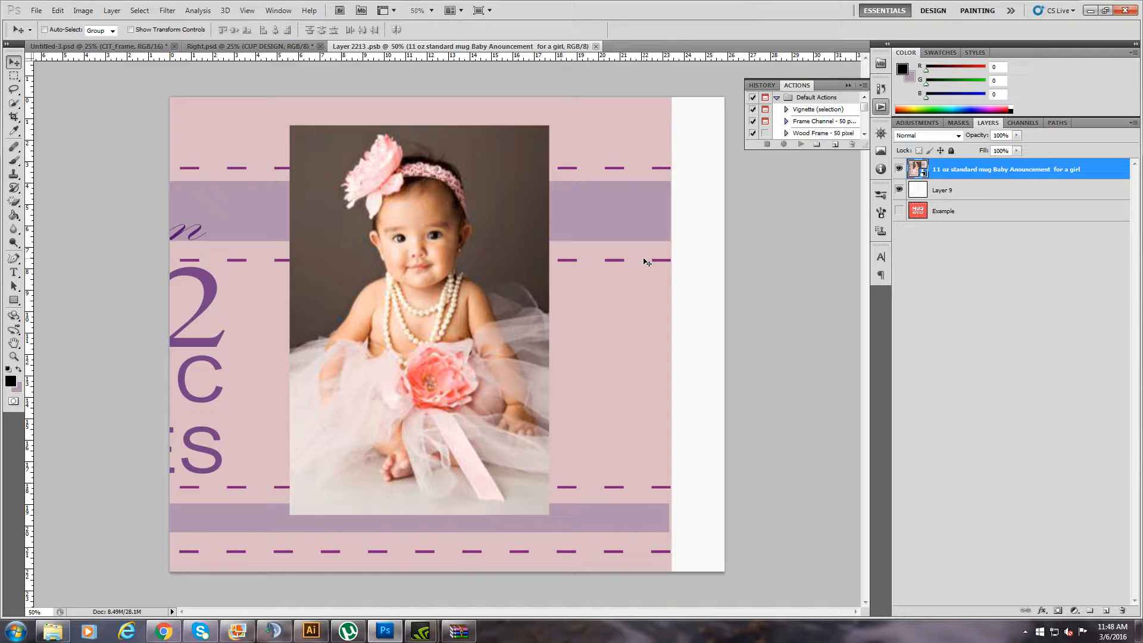
key(ctrl+t)
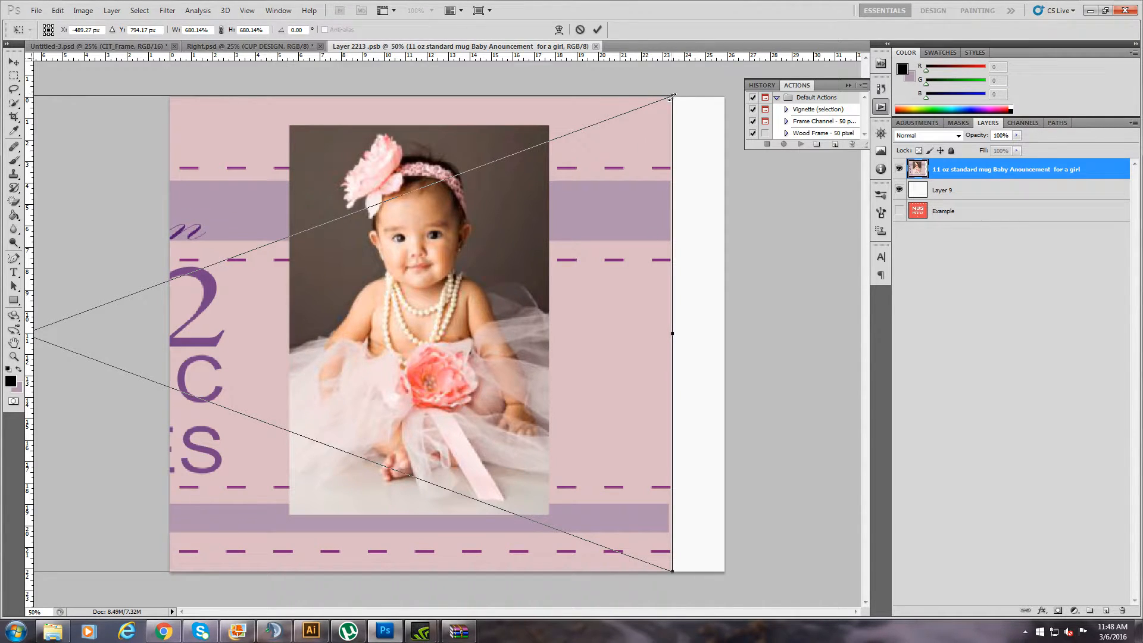
drag(670, 100, 593, 132)
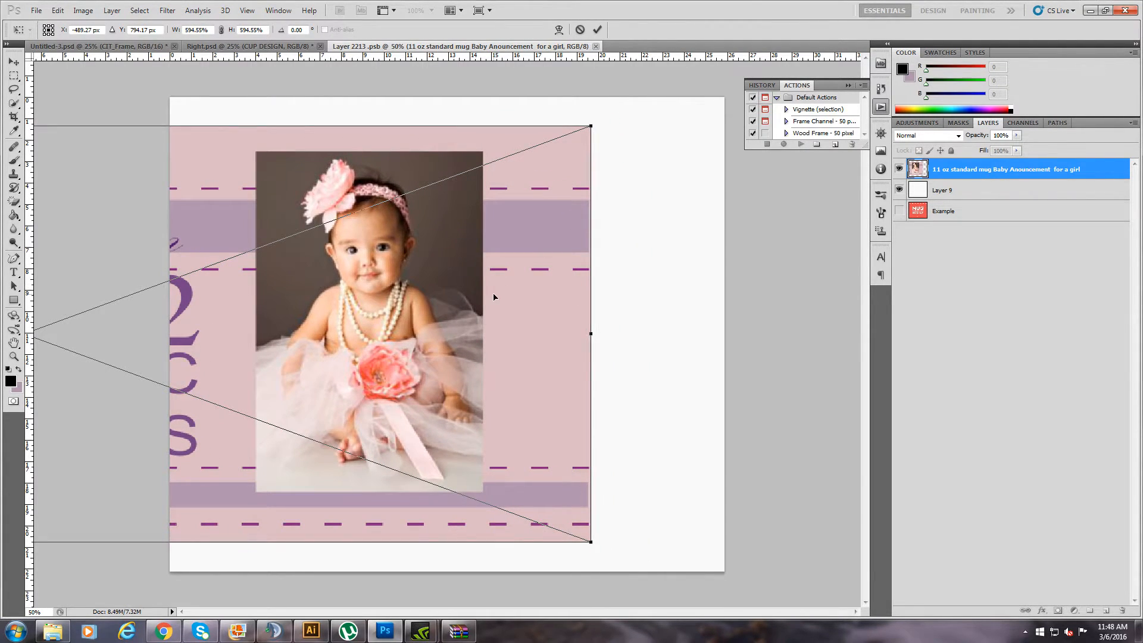
Nudge the scaled design right to X -233.27 px, apply the transform, and save the contents back to the mug
key(Right)
key(Right)
key(Right)
key(Right)
key(Right)
key(Right)
key(Right)
key(Right)
key(Right)
key(Right)
key(Right)
key(Right)
key(Right)
key(Right)
key(Right)
key(Right)
key(Right)
key(Right)
key(Right)
key(Right)
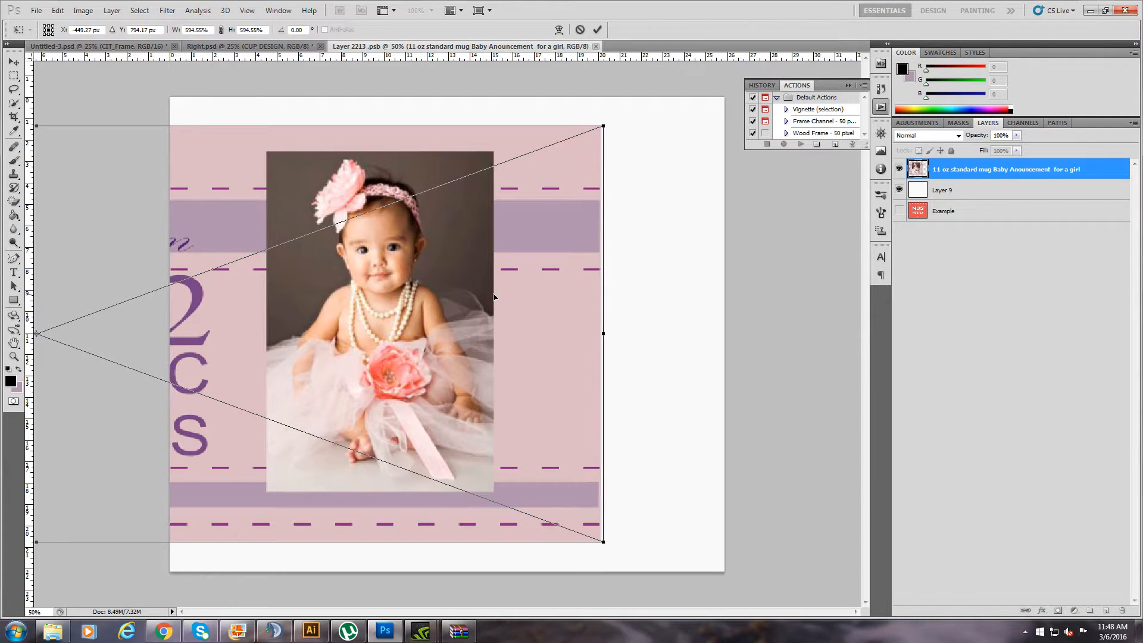
key(shift+Right)
key(shift+Right)
key(shift+Right)
key(shift+Right)
key(shift+Right)
key(shift+Right)
key(shift+Right)
key(shift+Right)
key(shift+Right)
key(shift+Right)
key(shift+Right)
key(shift+Right)
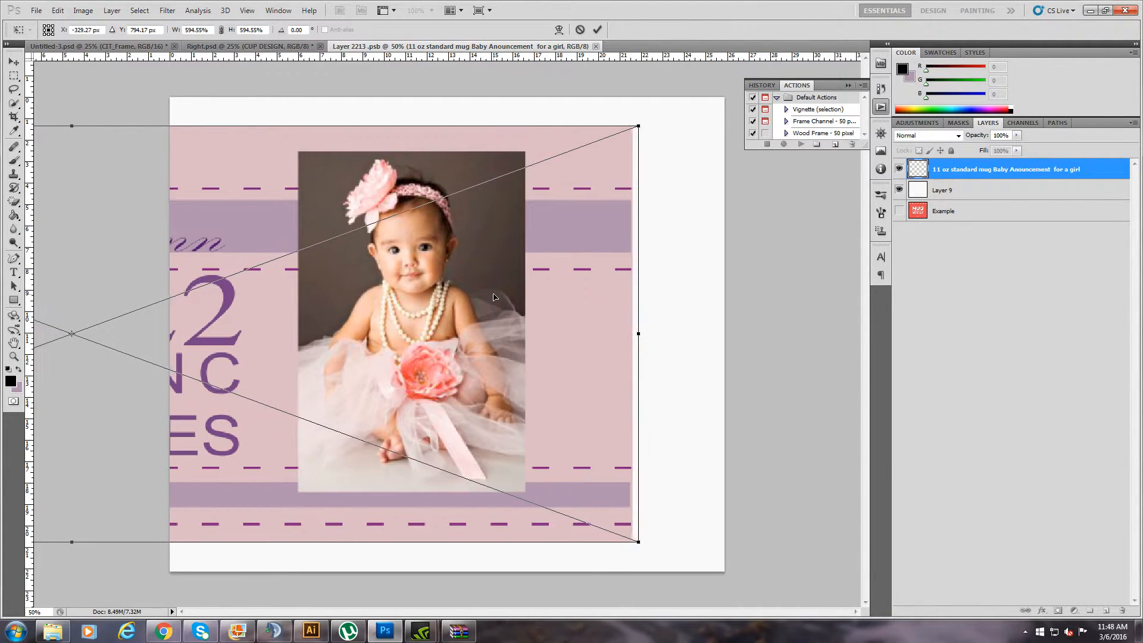
key(shift+Right)
key(shift+Right)
key(shift+Right)
key(shift+Right)
key(shift+Right)
key(shift+Right)
key(Right)
key(Right)
key(Right)
key(Right)
key(Right)
key(Right)
key(Right)
key(Right)
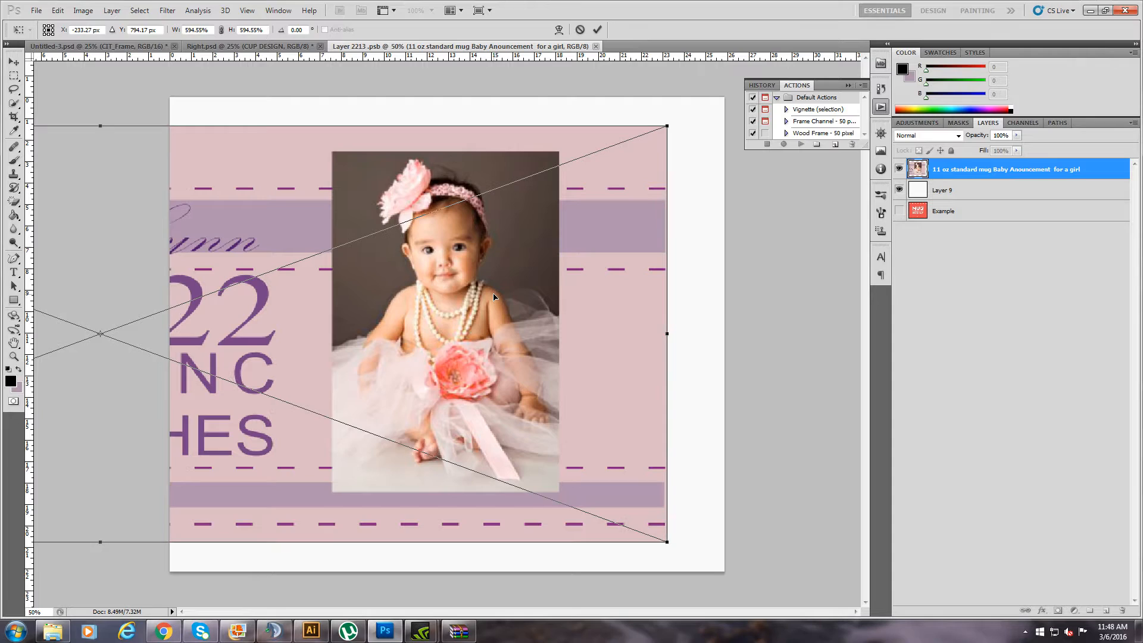
click(598, 31)
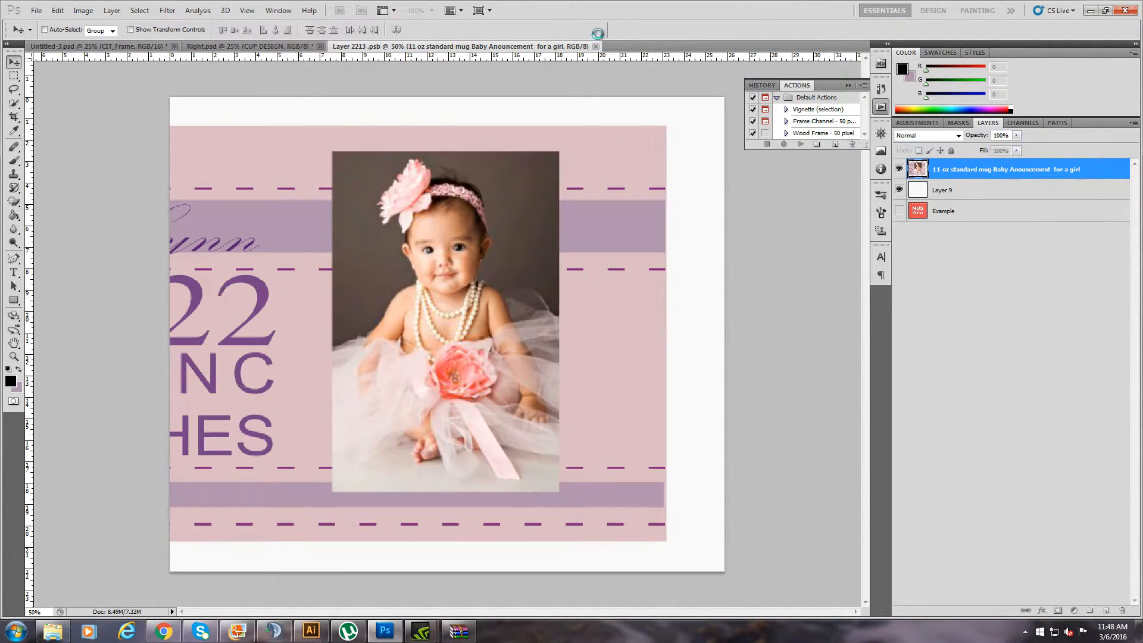
click(601, 46)
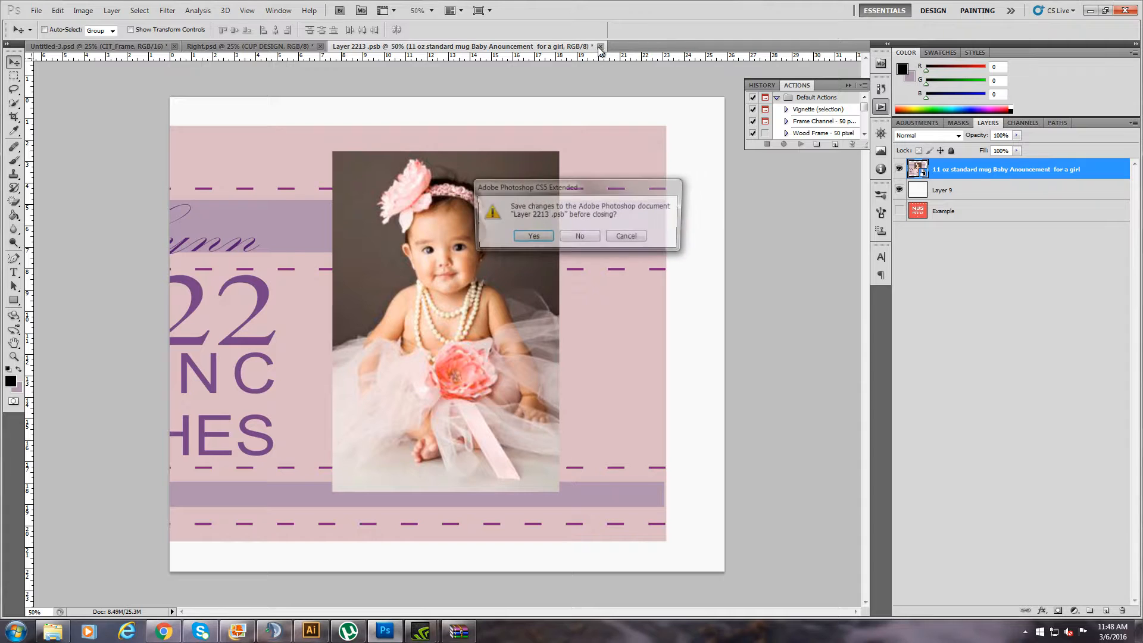
click(533, 237)
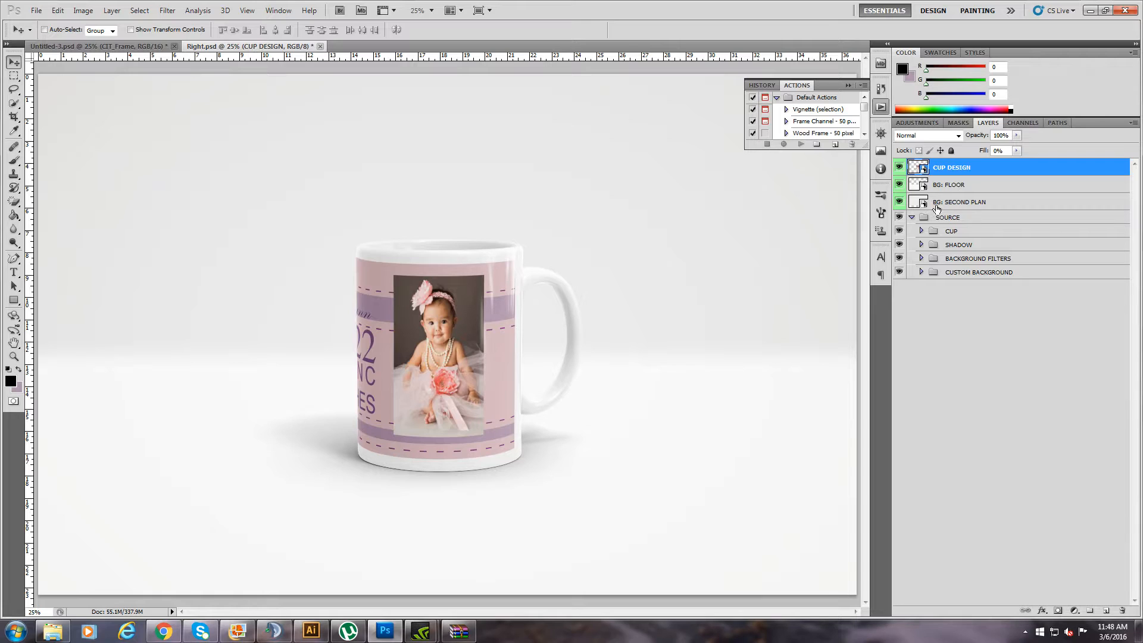
Open the BG: FLOOR smart object contents and place the TheCottageMarket-Quarterfoil-WhiteBackground-MintGreen image from the backgrounds folder in the Documents library
double_click(923, 189)
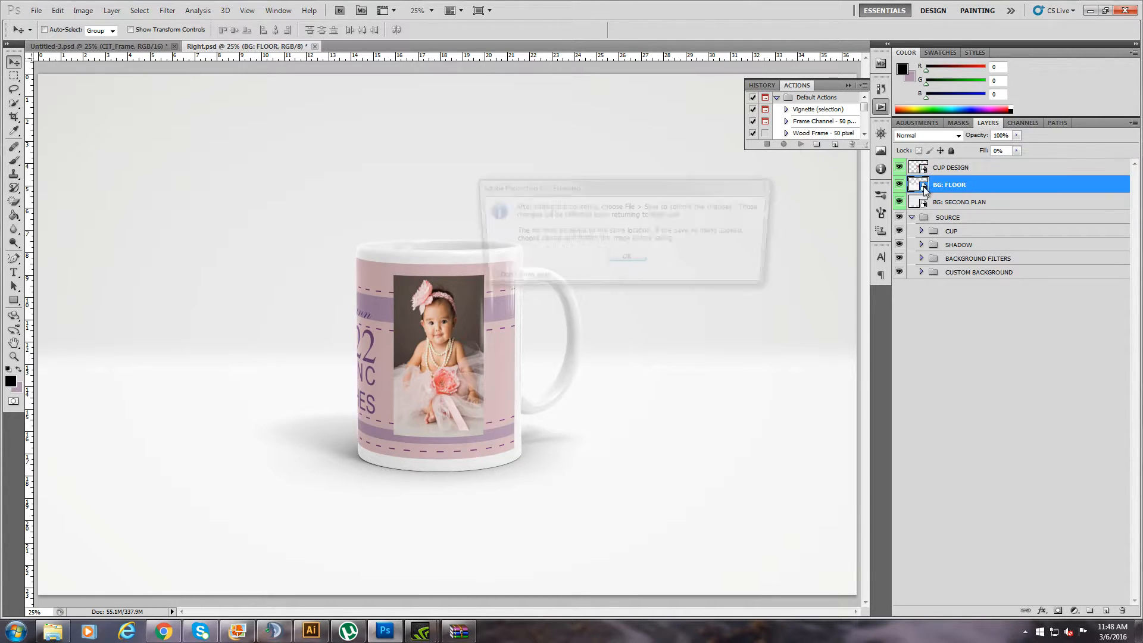
click(627, 260)
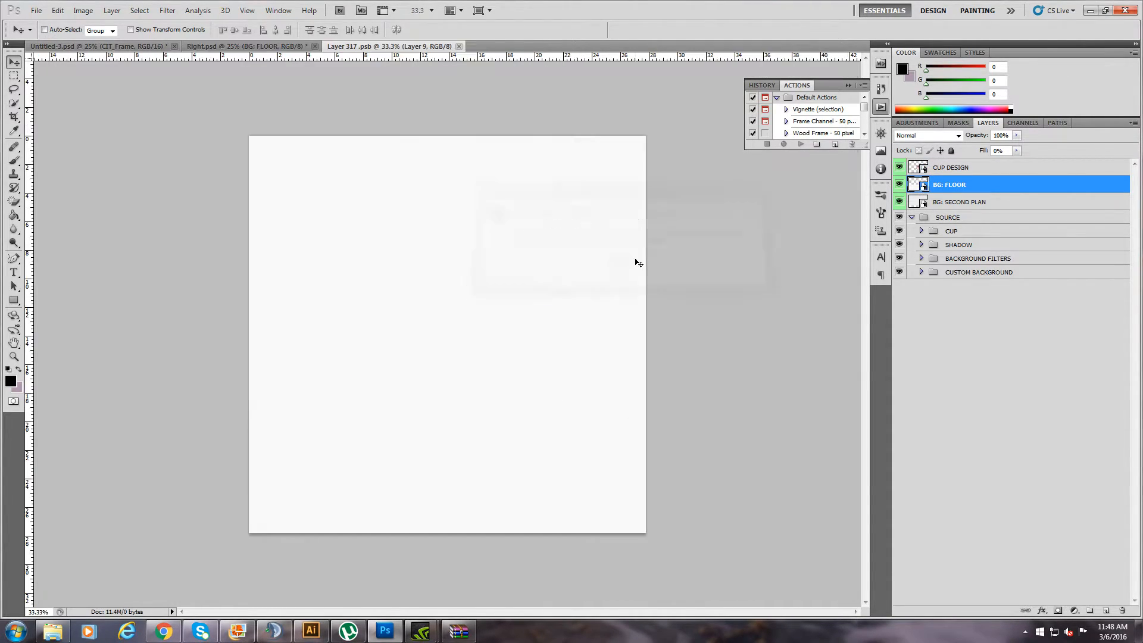
click(37, 12)
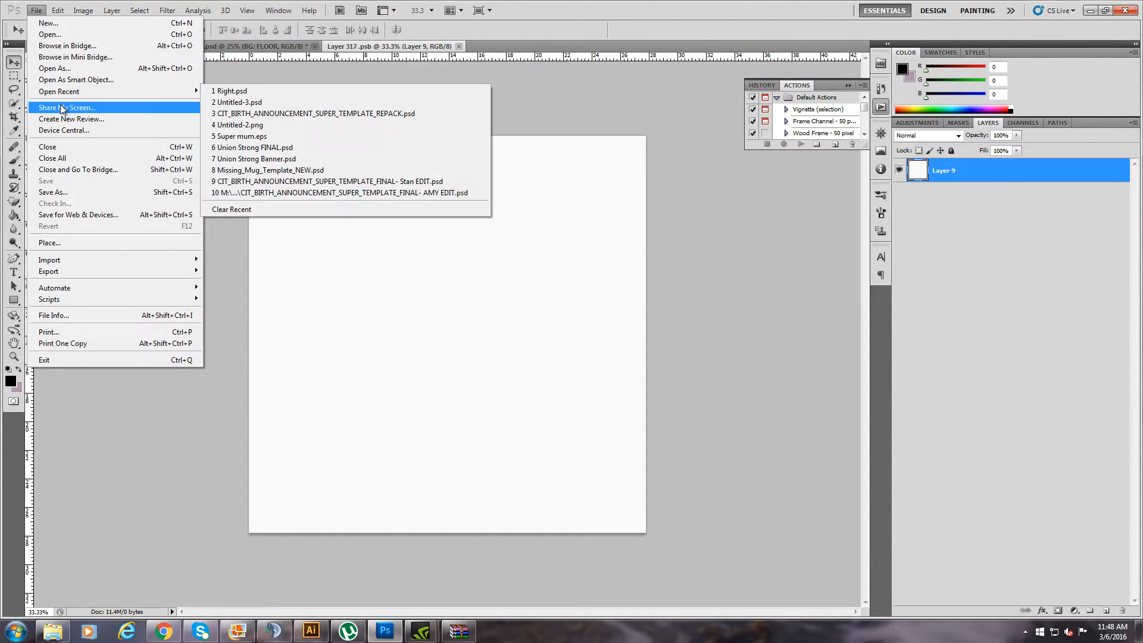
click(67, 241)
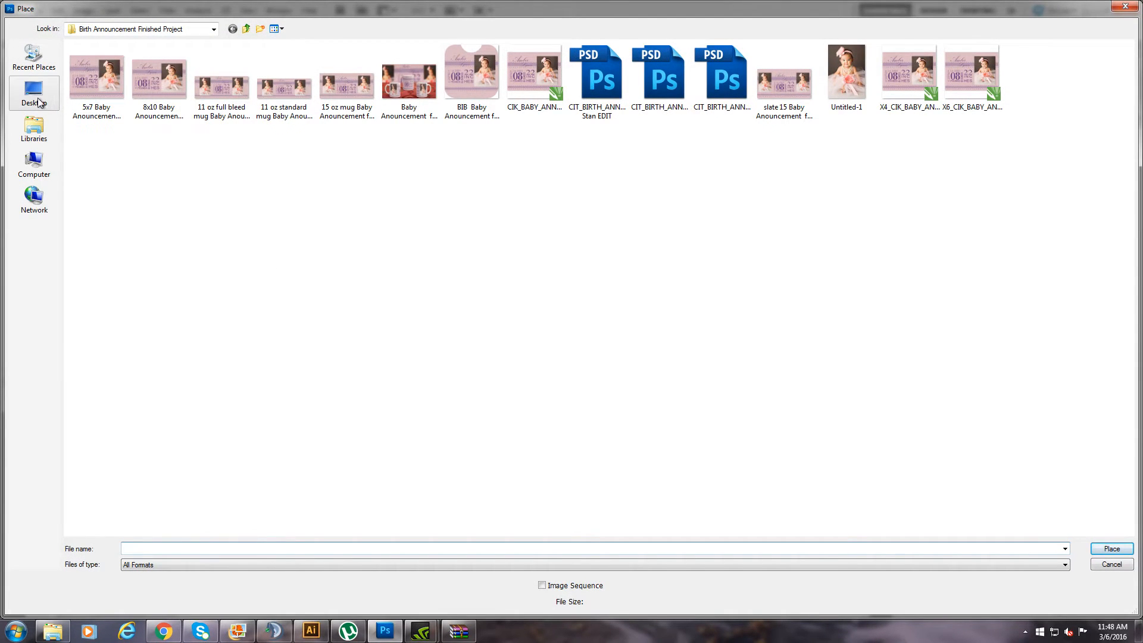
click(45, 138)
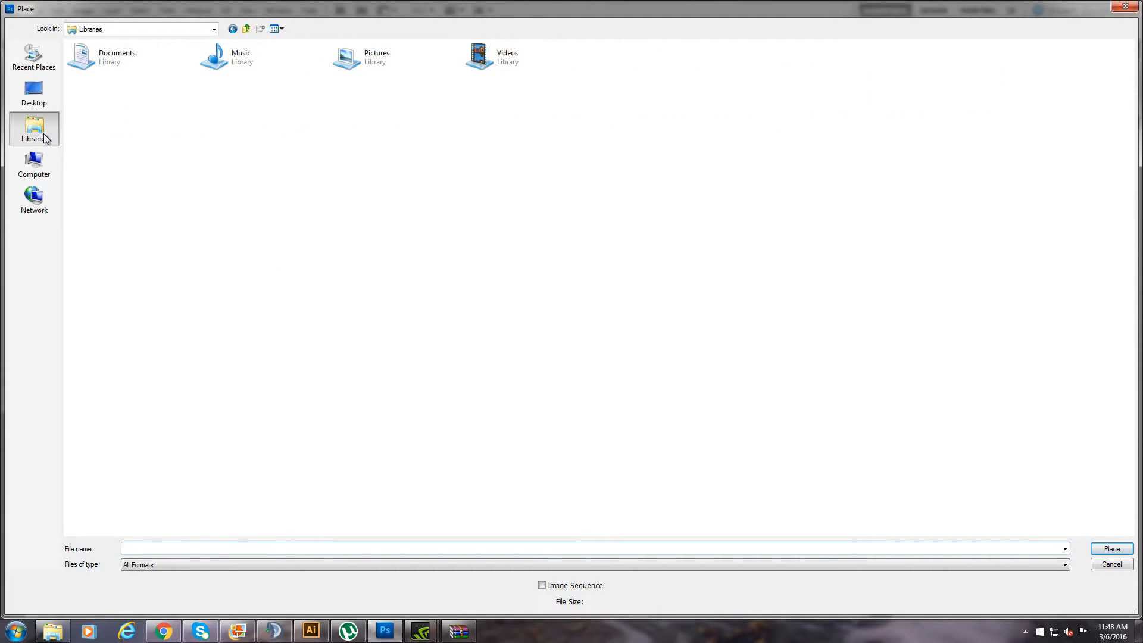
double_click(108, 54)
double_click(231, 100)
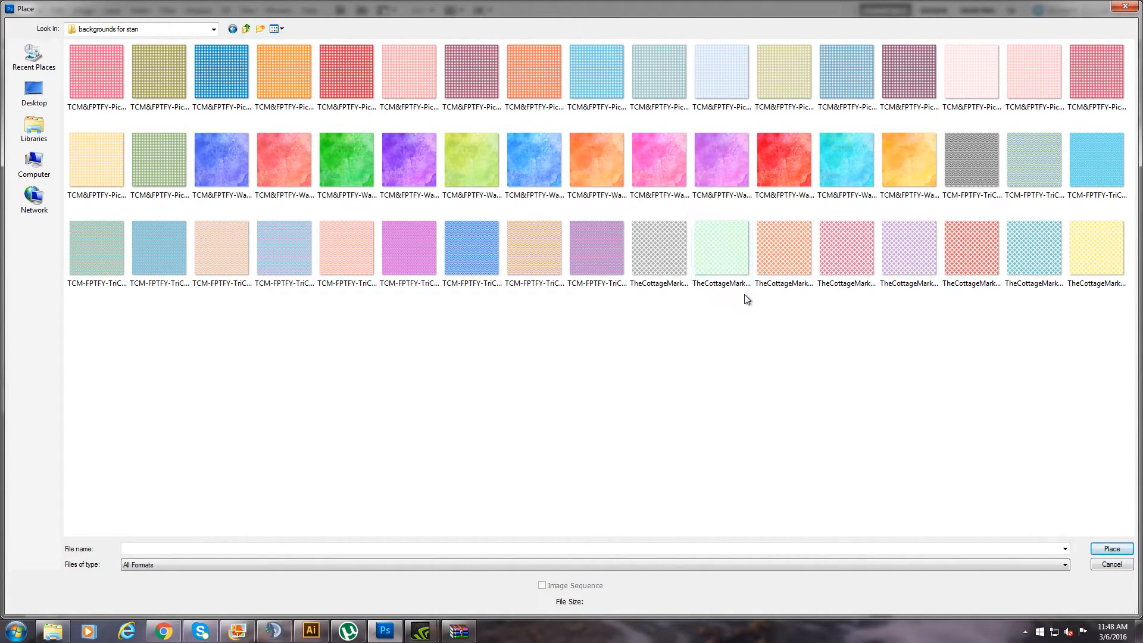
click(726, 261)
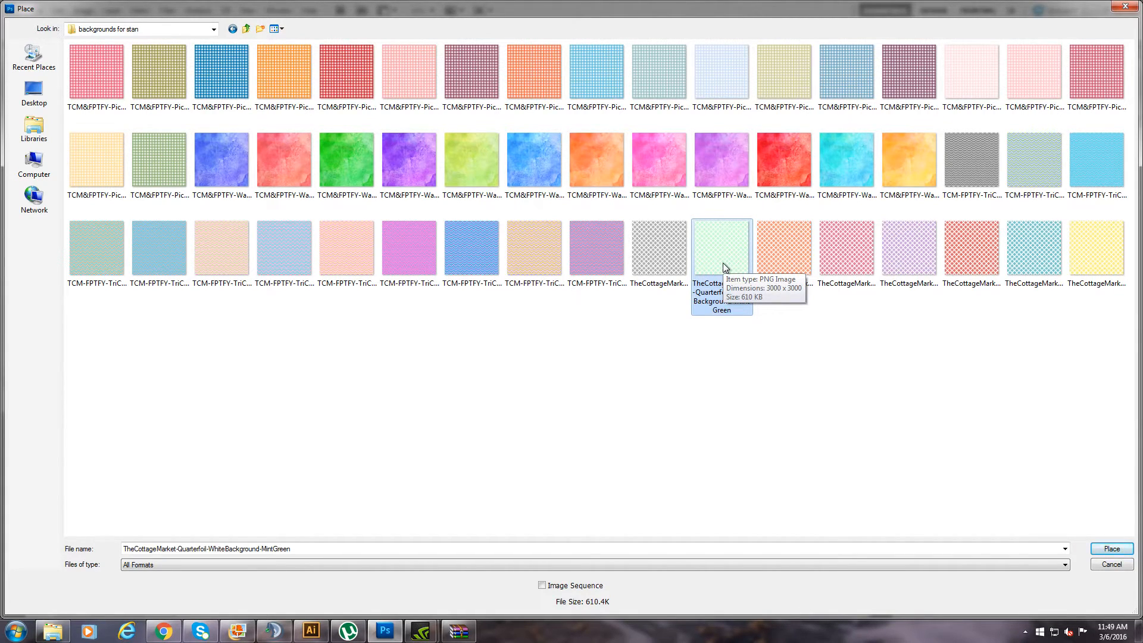
double_click(723, 262)
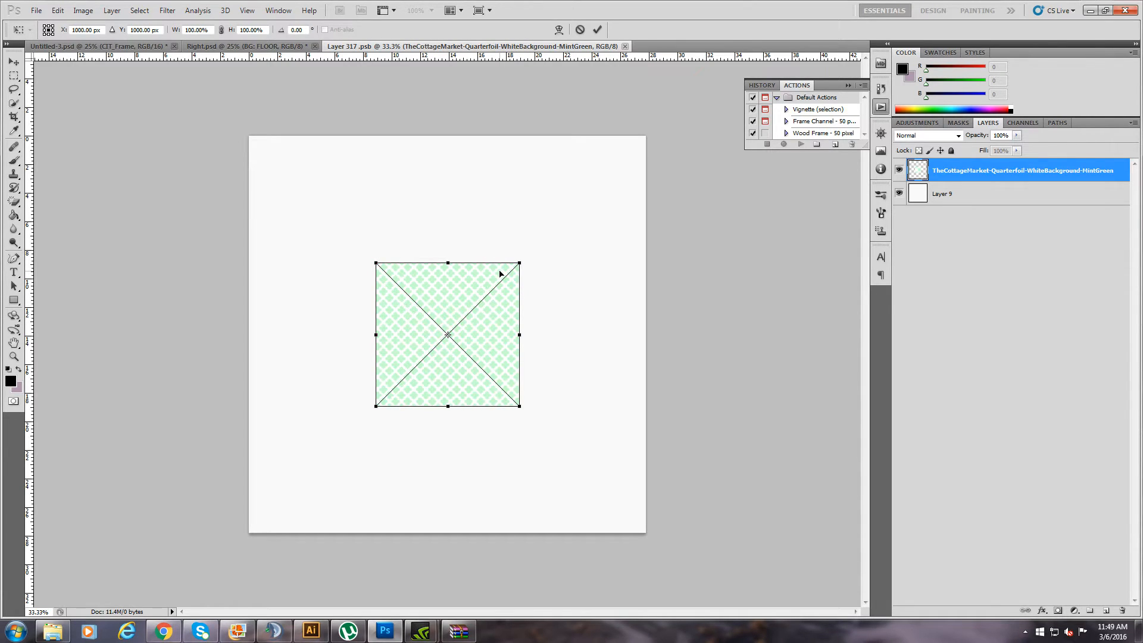
Scale the mint green pattern proportionally from its center to about 277.41% to fill the canvas, then save and close the floor contents
drag(521, 261, 659, 147)
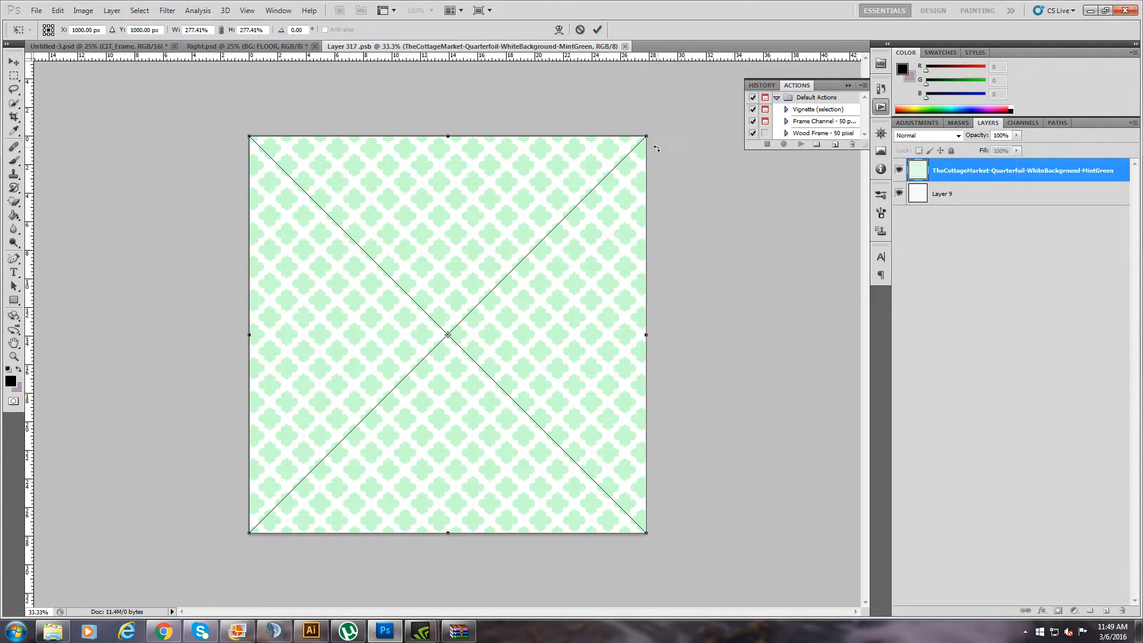
click(598, 30)
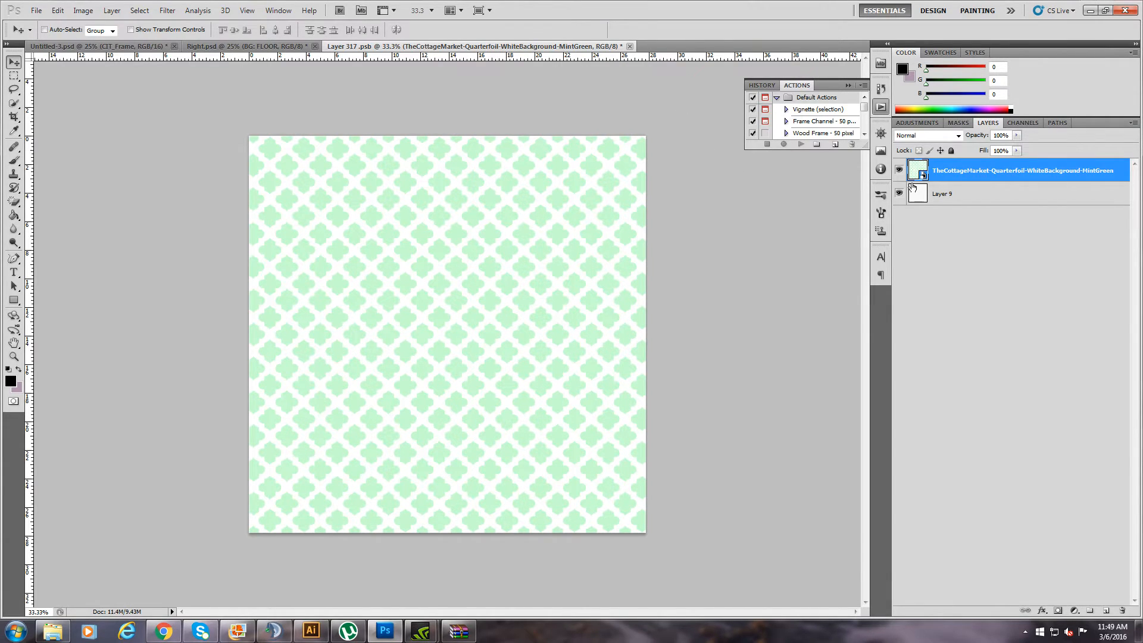
click(630, 46)
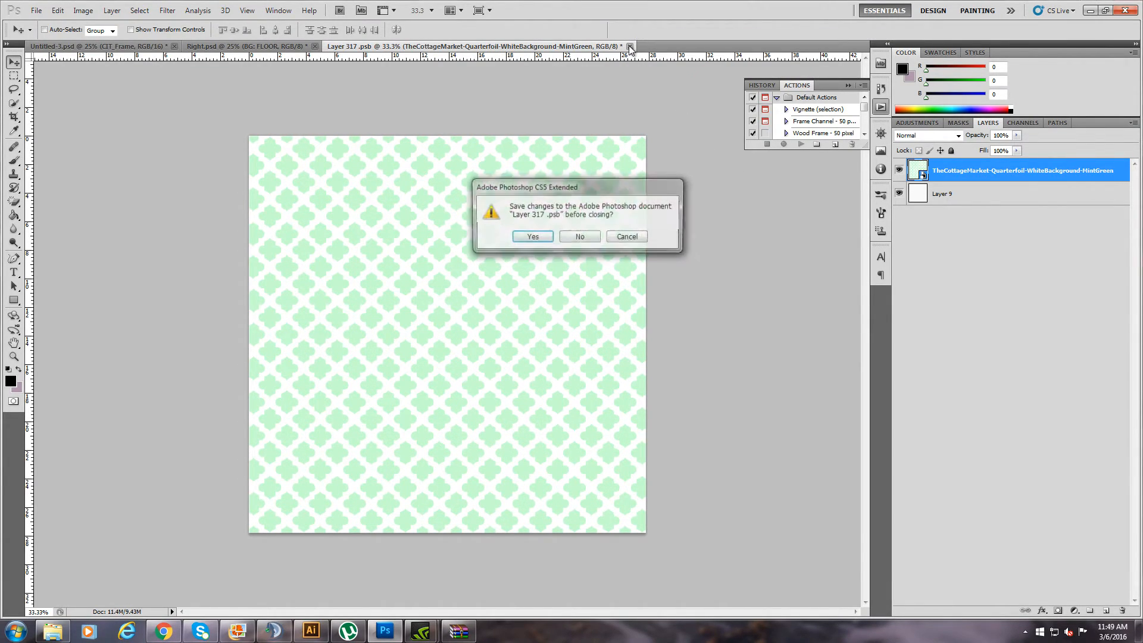
click(540, 237)
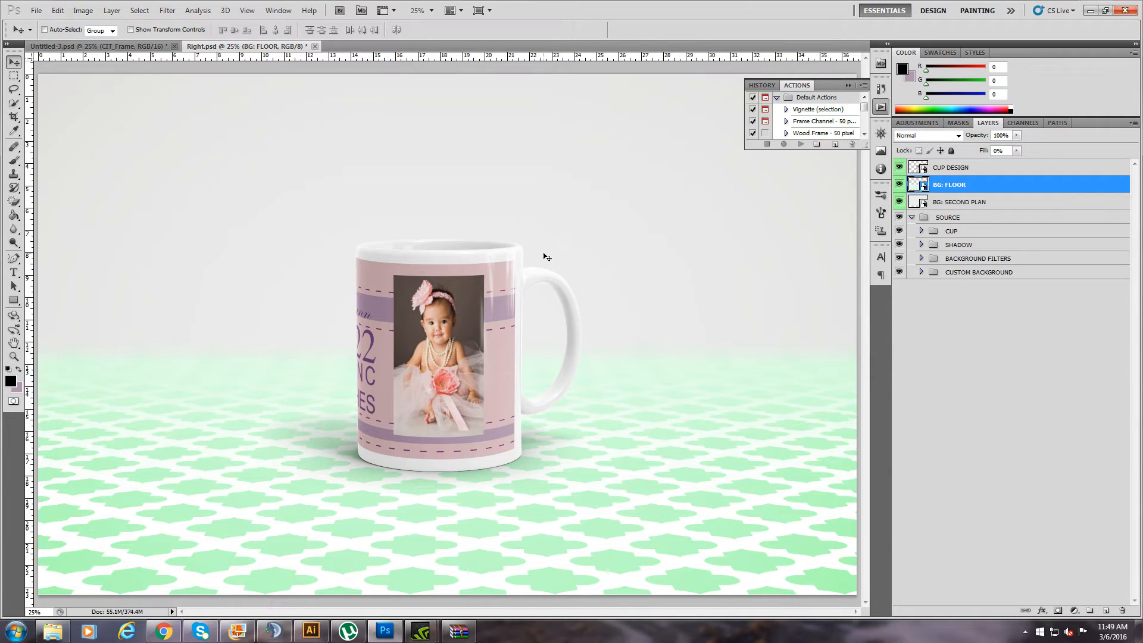
Open the contents of the BG: SECOND PLAN smart object for editing
click(925, 206)
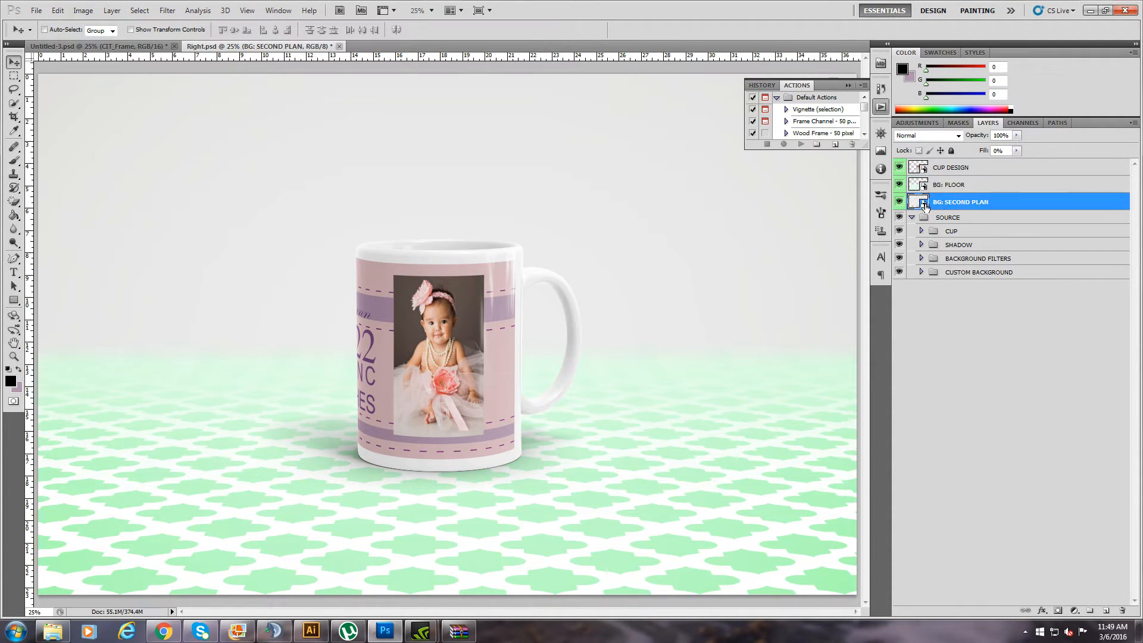
double_click(925, 205)
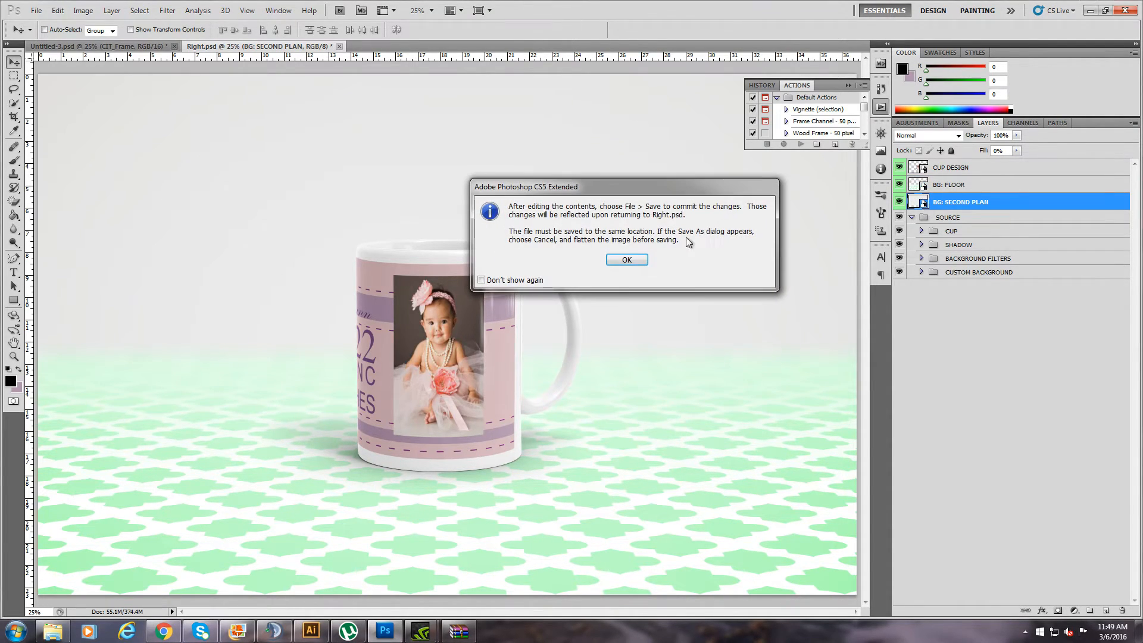
click(626, 260)
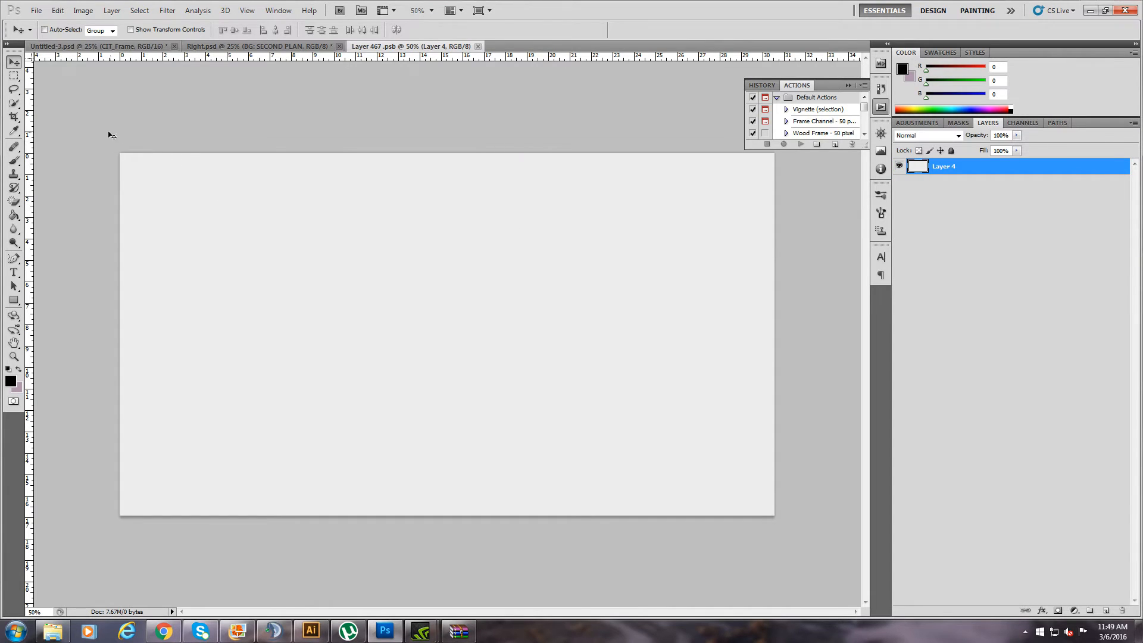
Place the "11 oz standard mug Baby Anouncement for a girl" image from the Birth Announcement Finished Project folder inside Baby Templates
click(34, 12)
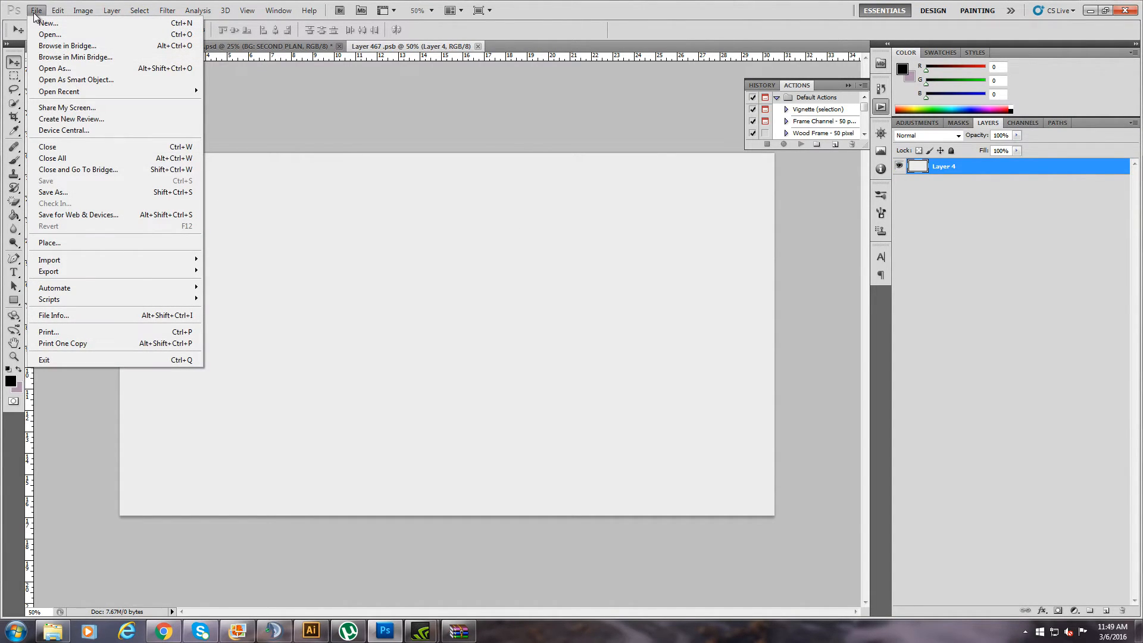
click(75, 241)
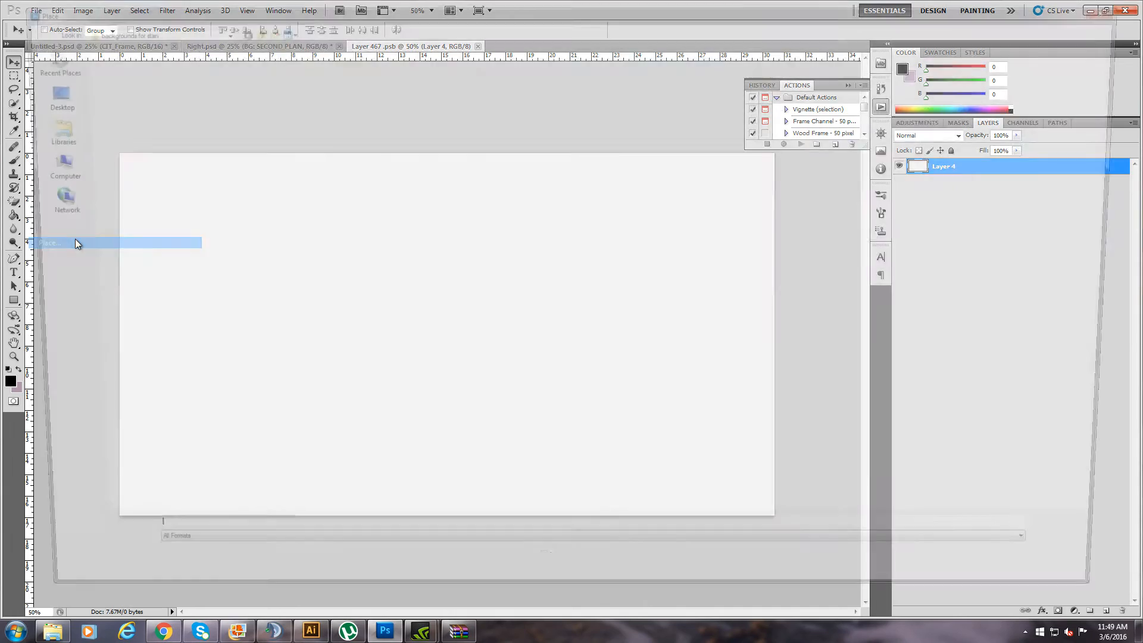
click(34, 128)
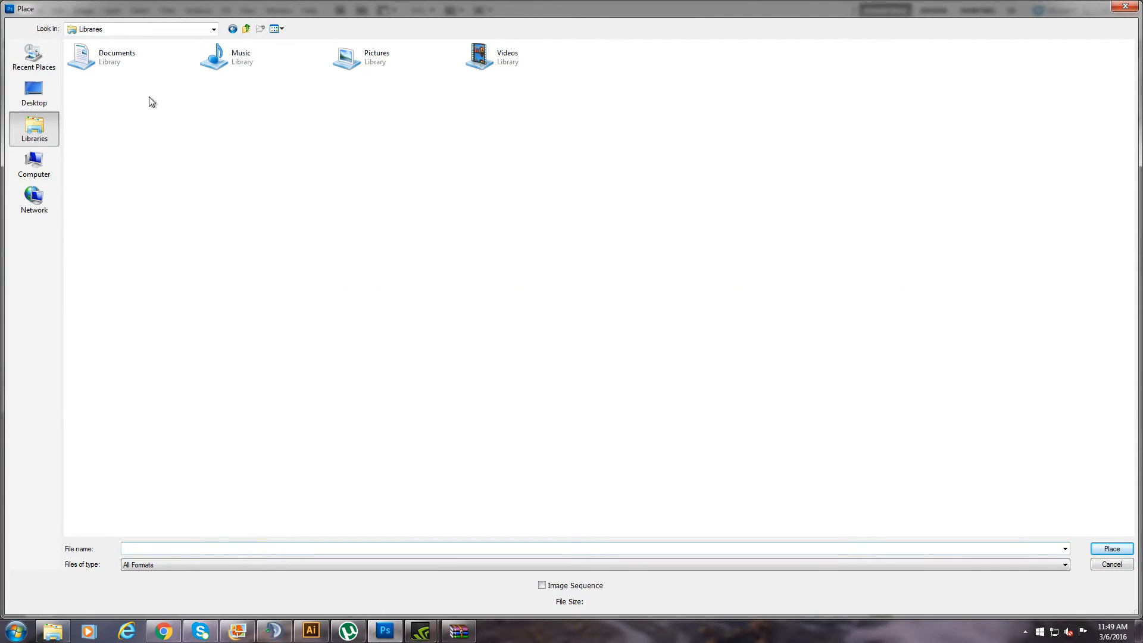
click(359, 62)
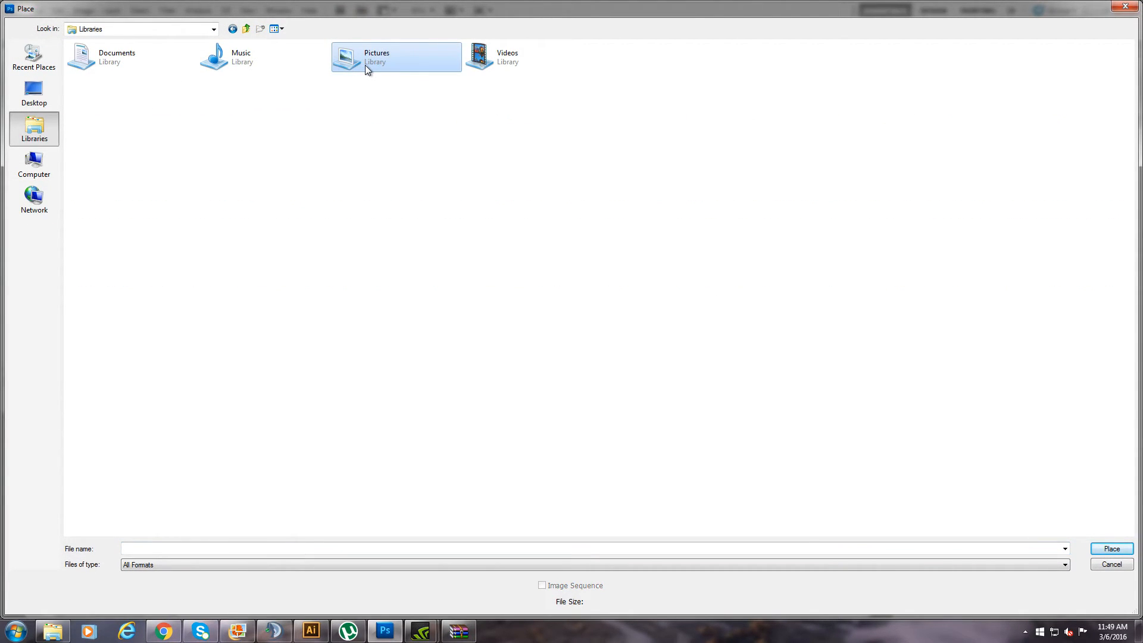
double_click(366, 65)
double_click(170, 116)
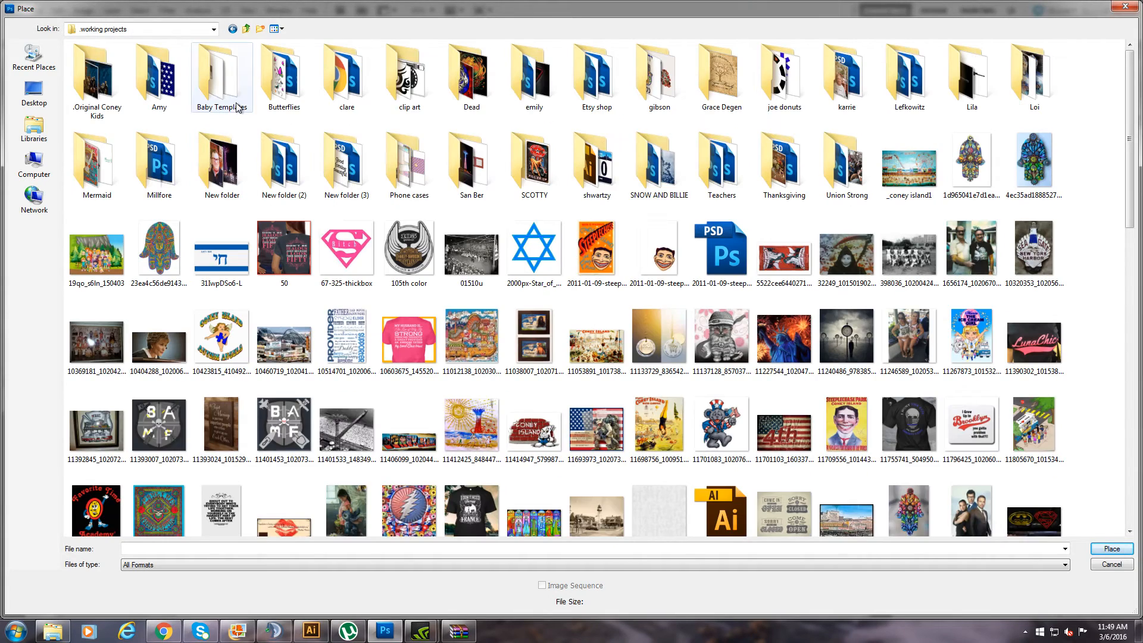
double_click(237, 108)
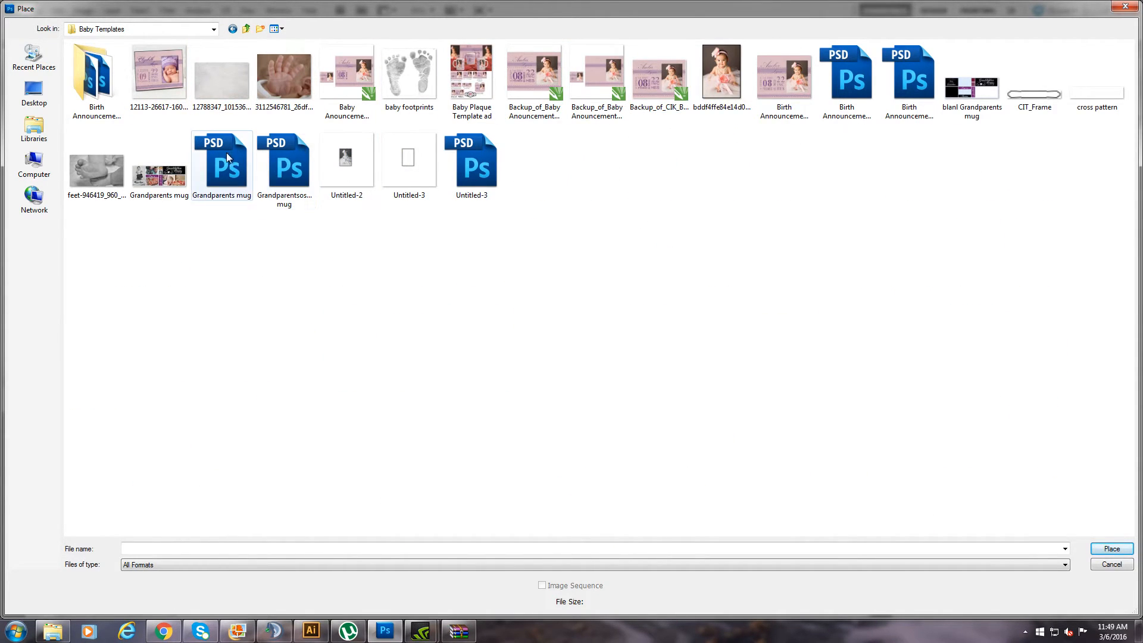
click(106, 92)
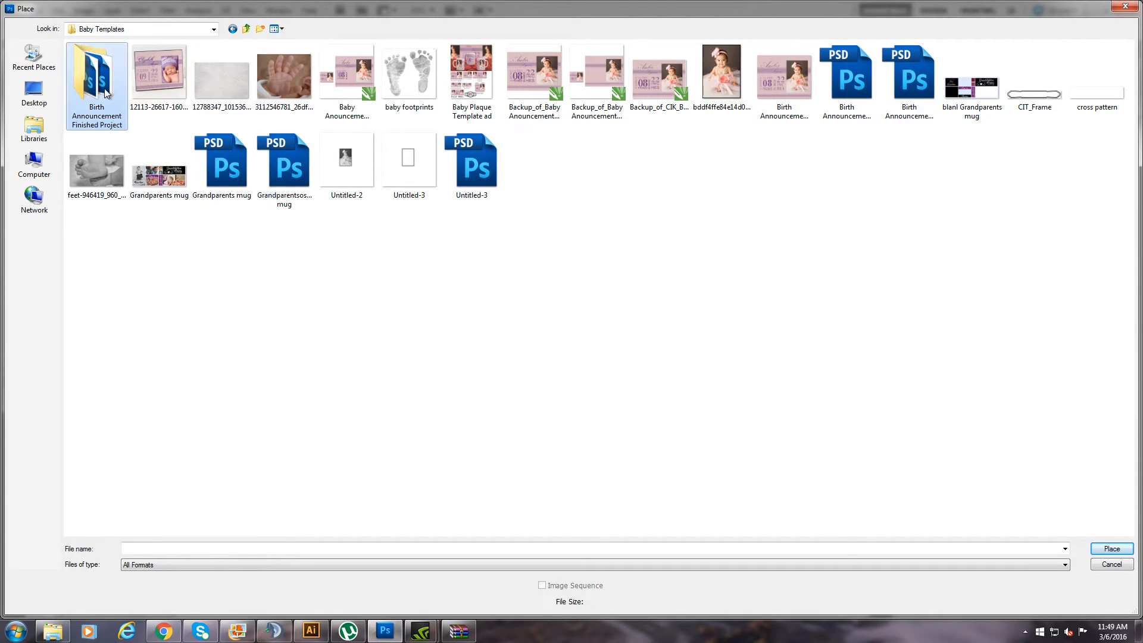
double_click(105, 91)
double_click(298, 106)
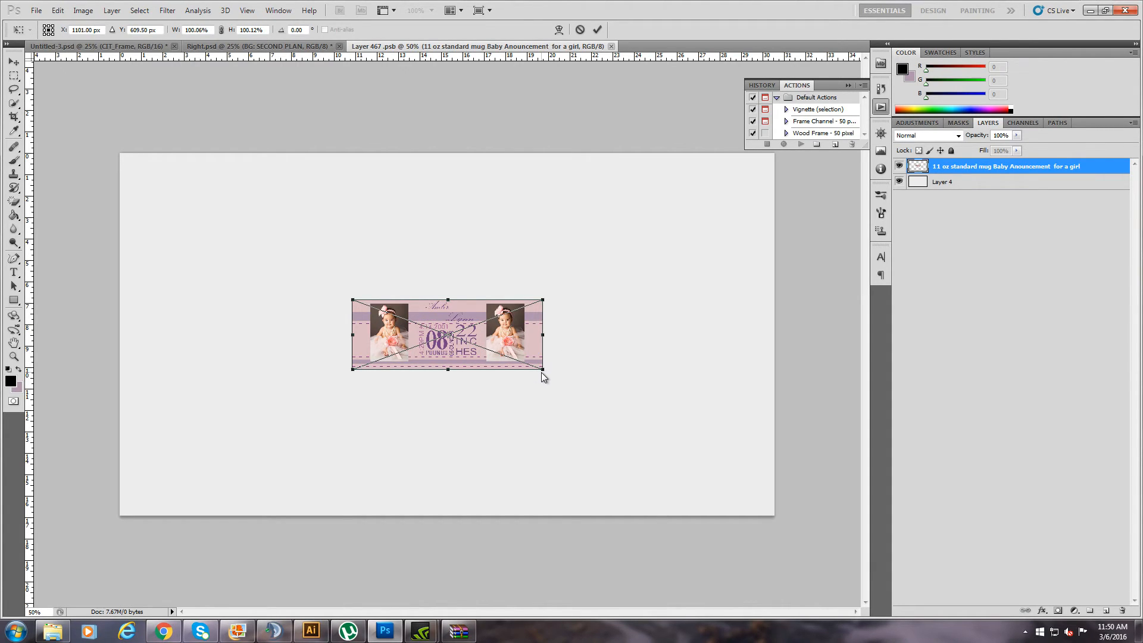
Enlarge the placed baby announcement proportionally to about 545% and move it to about X 1197 px, Y 440 px
drag(540, 370, 579, 429)
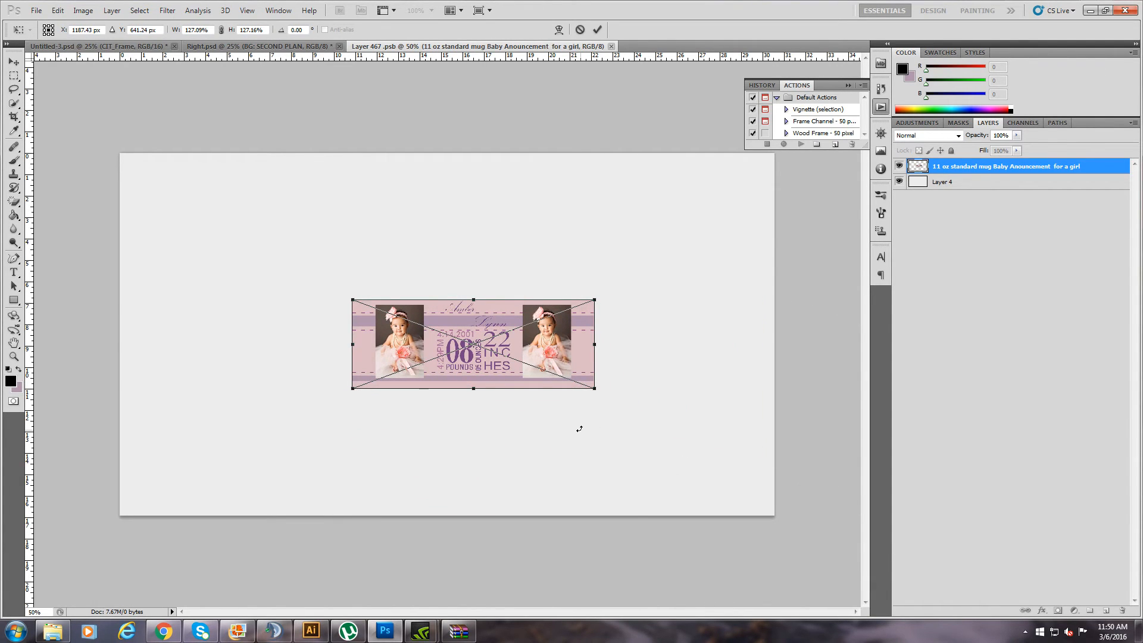
drag(594, 387, 955, 621)
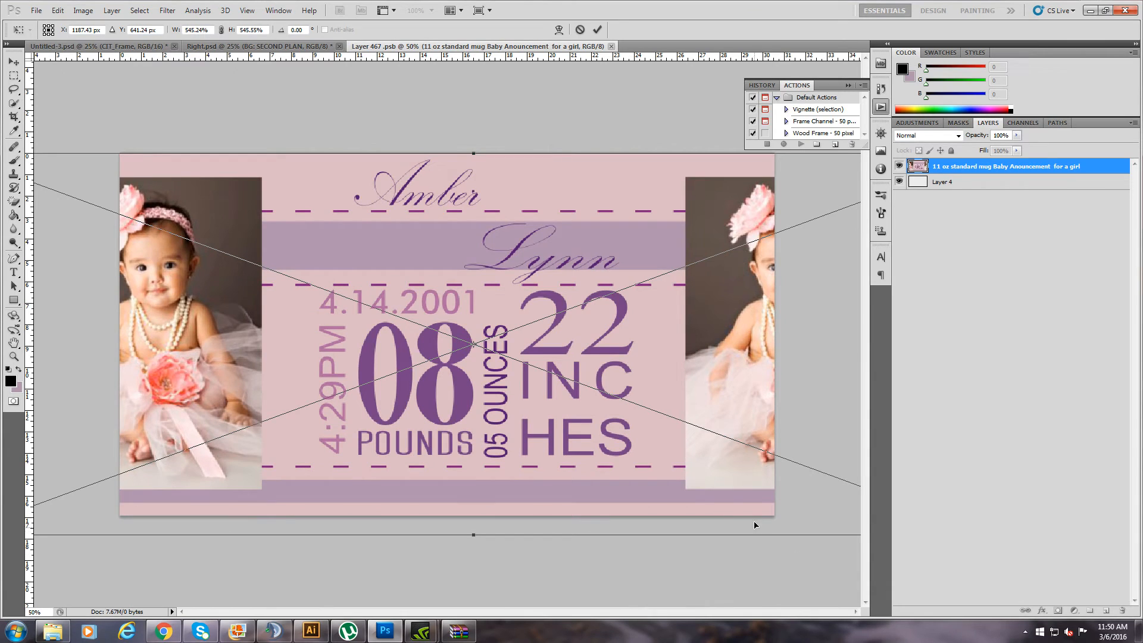
drag(685, 373, 670, 373)
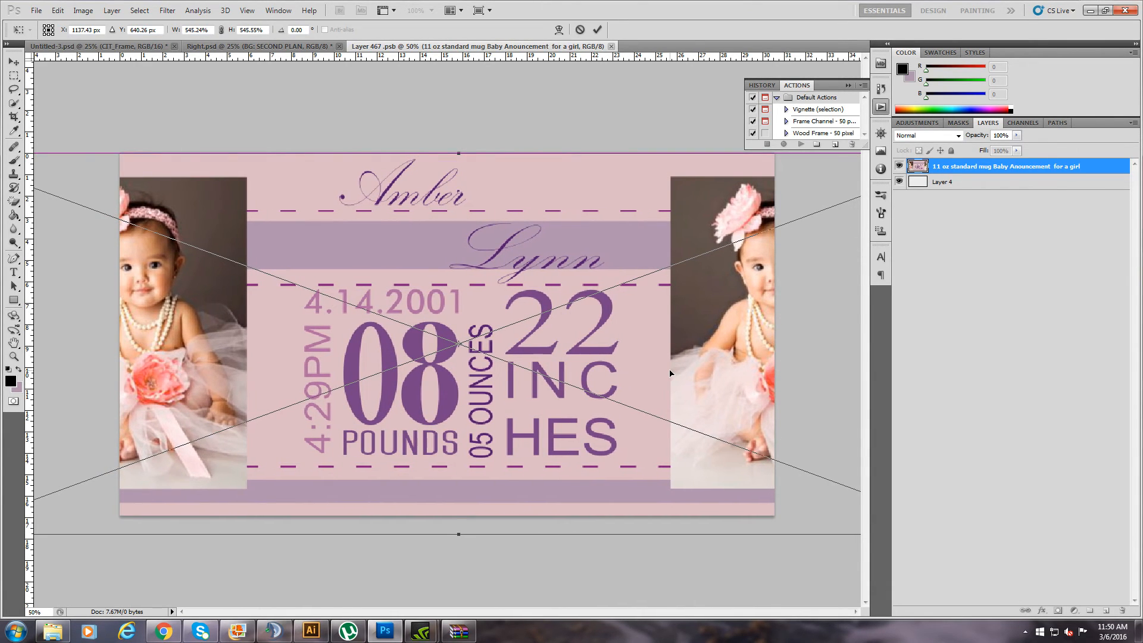
drag(512, 474, 532, 414)
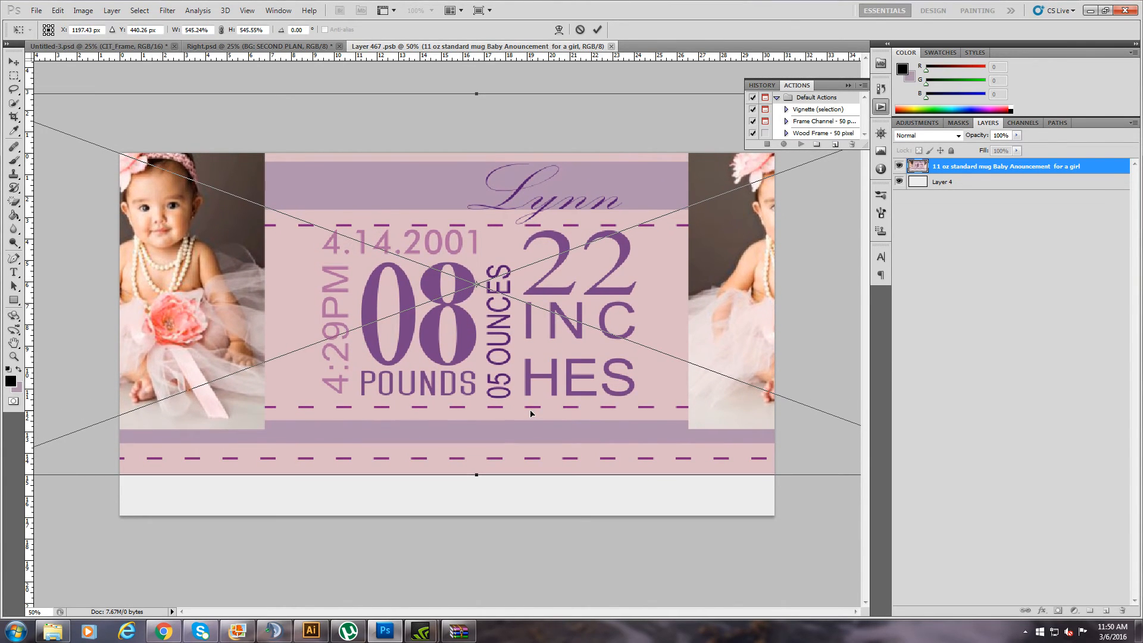
Apply the placement and save and close the second plan contents to update the mockup's back wall
click(597, 29)
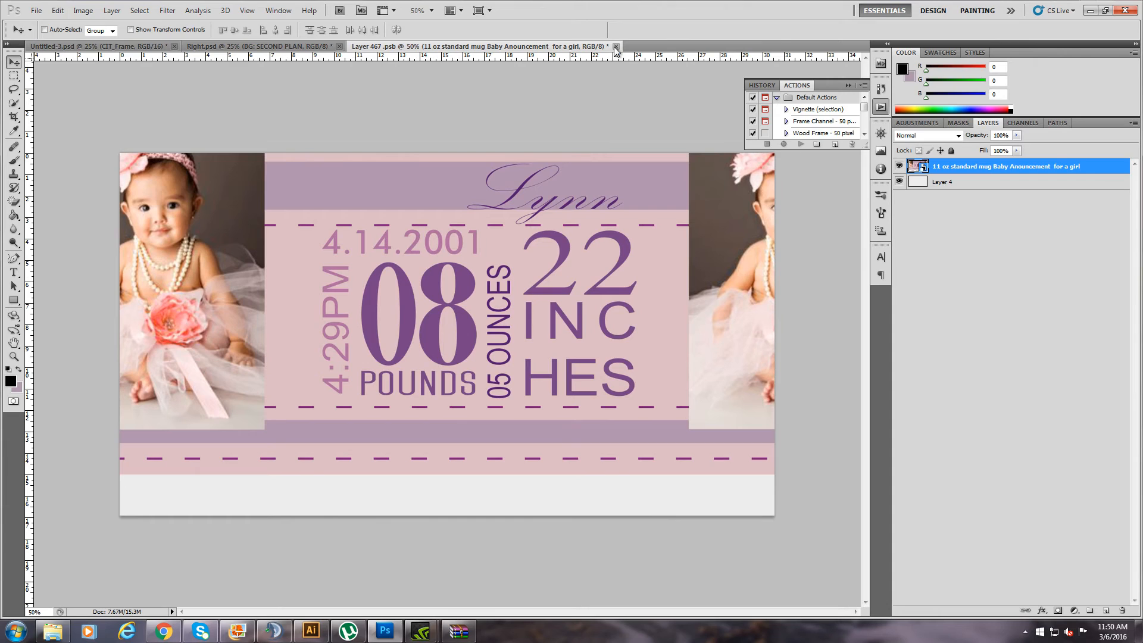
click(616, 47)
click(538, 237)
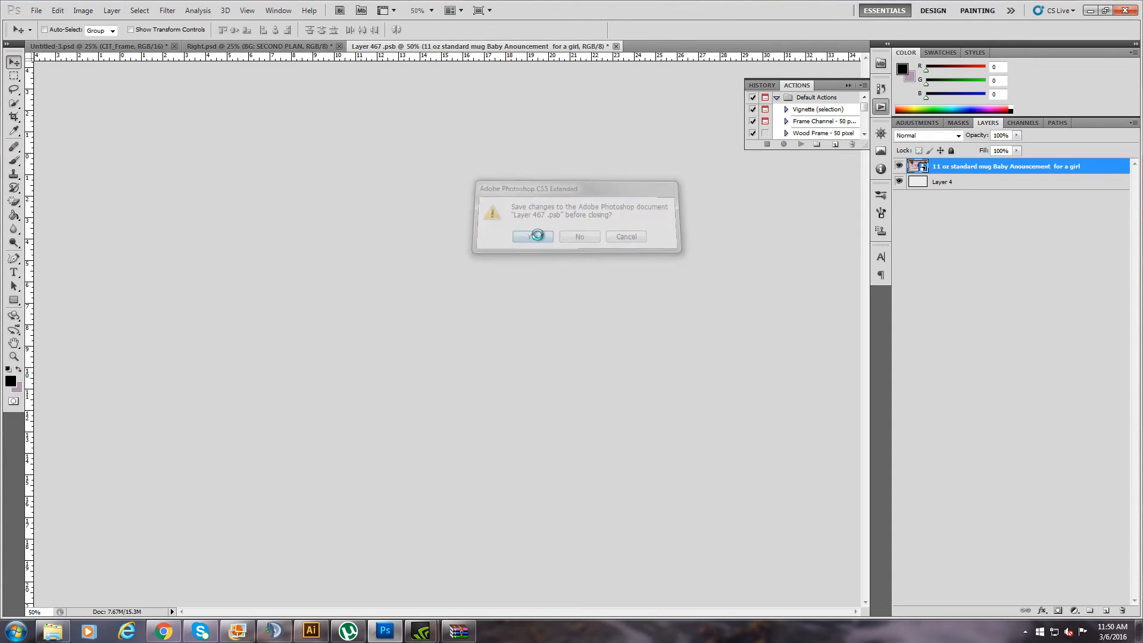